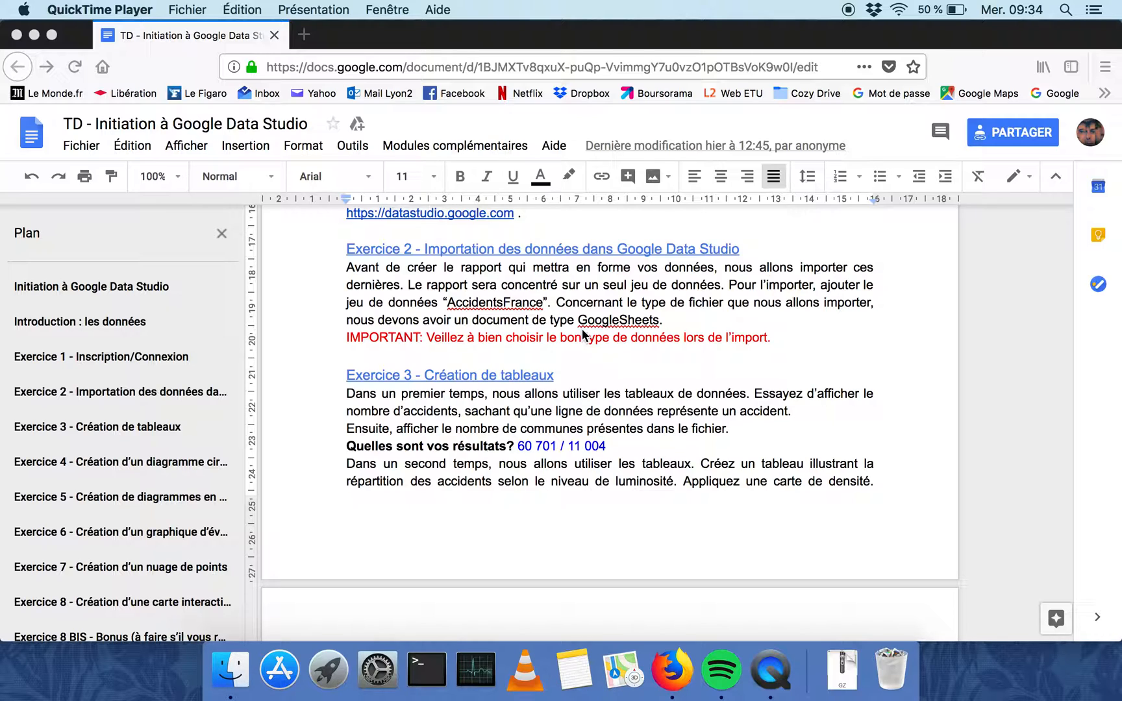
# Switch to Google Data Studio and create a blank report using the data source "AccidentsFrance - Data"
pyautogui.hotkey('ctrl', 'Right')
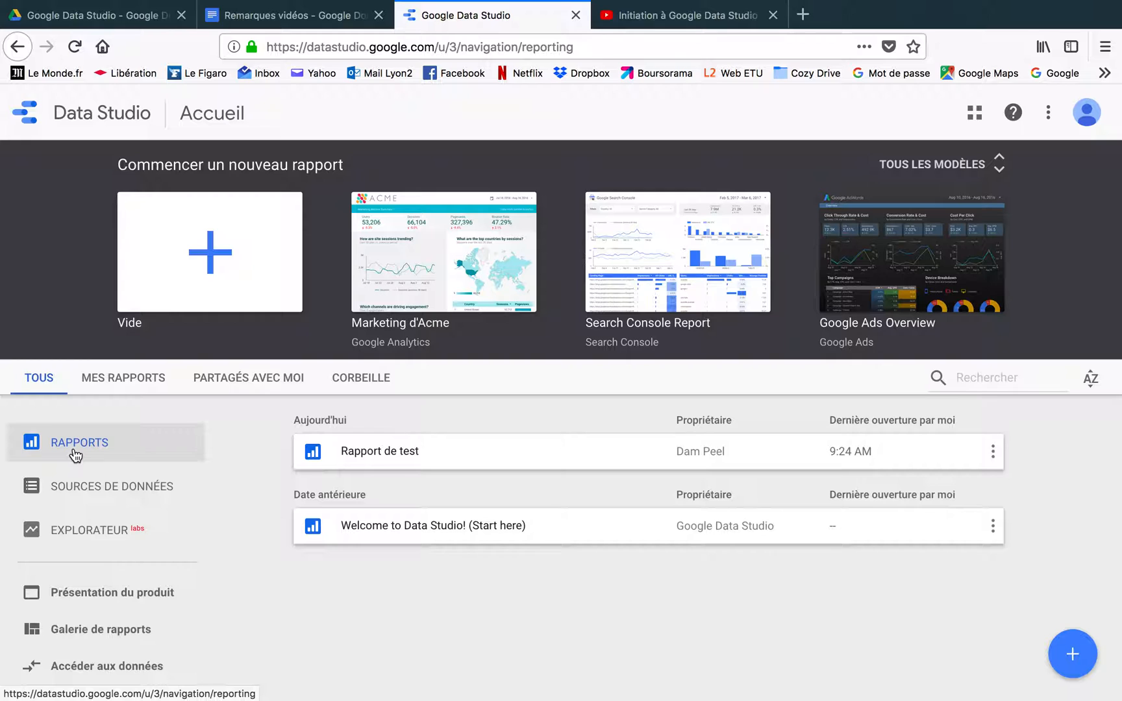
pyautogui.click(1073, 654)
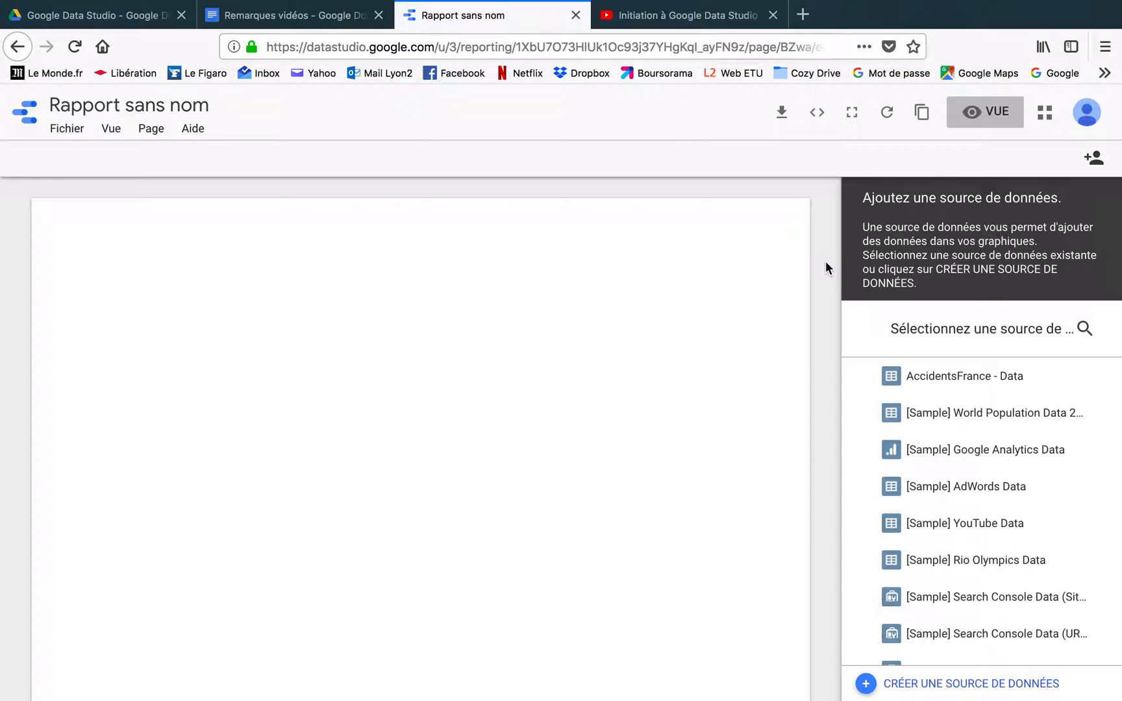
pyautogui.click(964, 378)
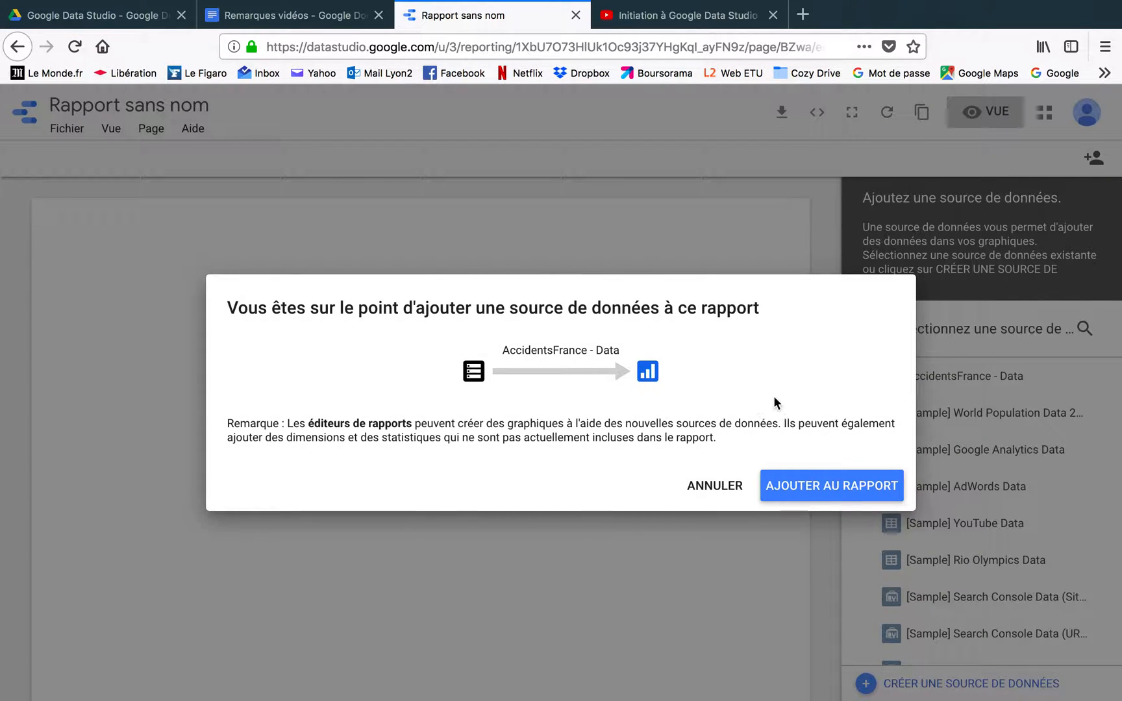
pyautogui.click(787, 496)
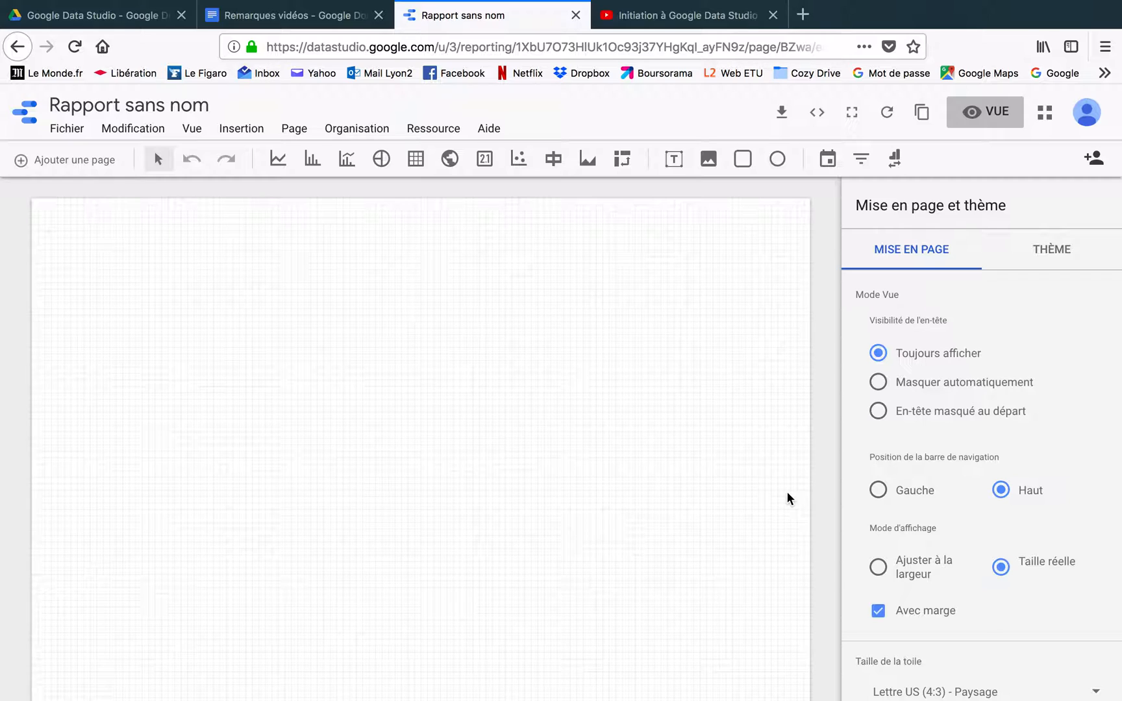
# Rename the report as "Accidents en France en 2017"
pyautogui.doubleClick(196, 106)
pyautogui.tripleClick(196, 105)
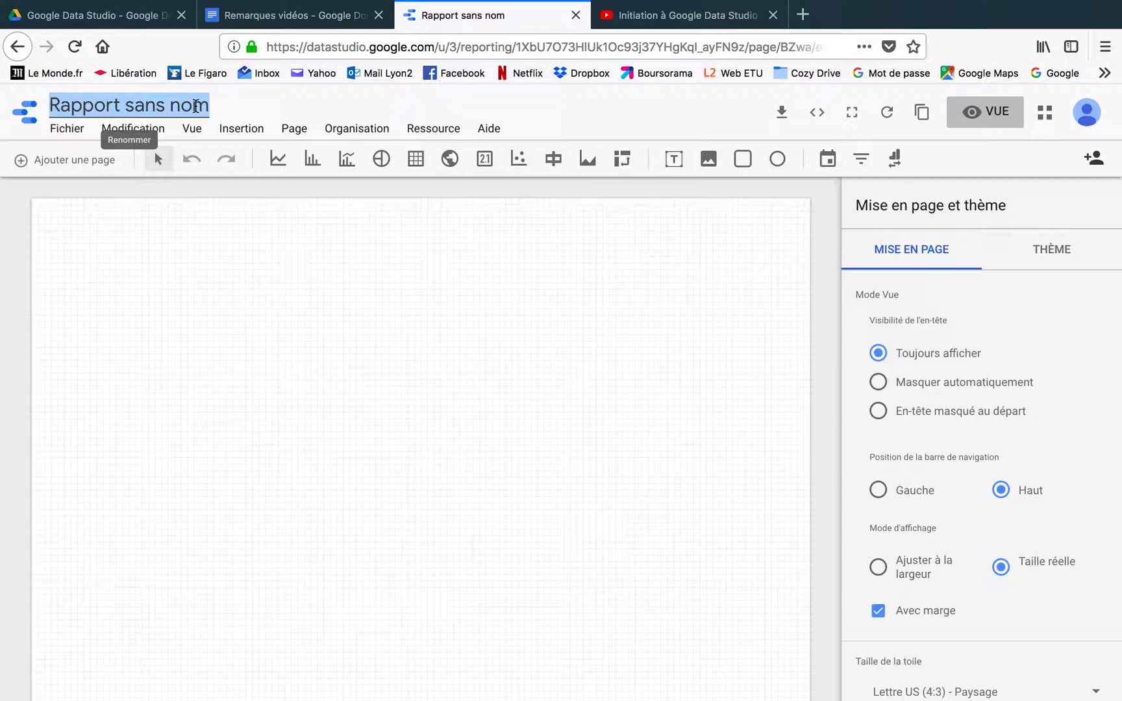
pyautogui.write('Accidents')
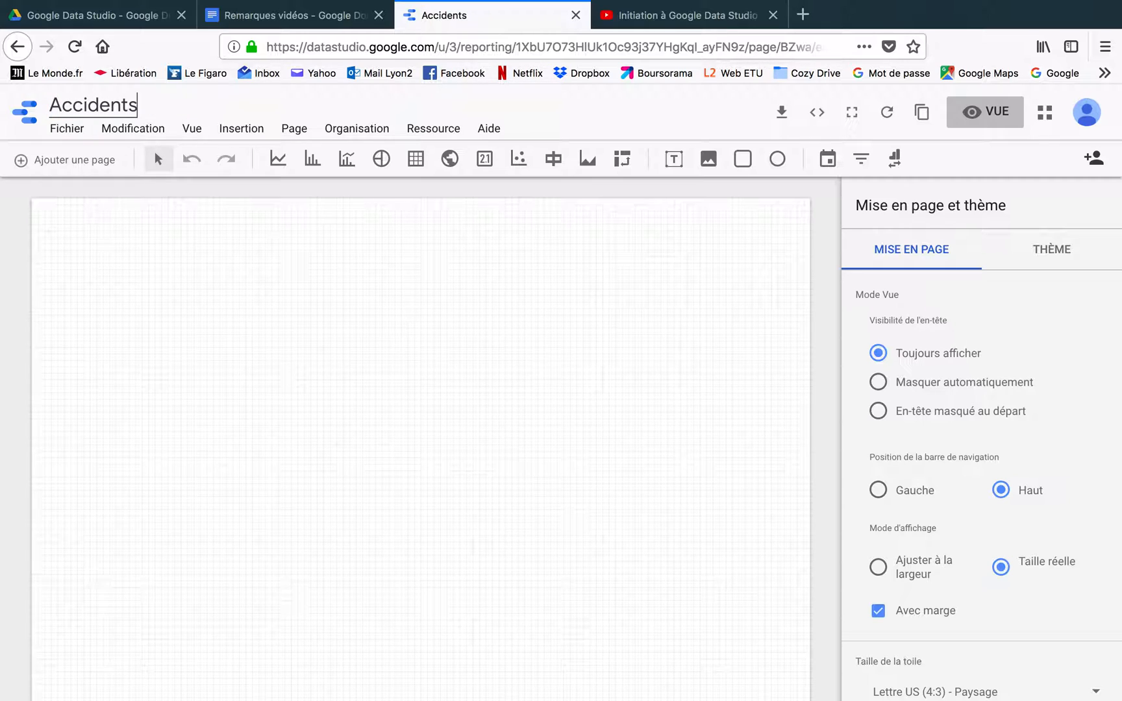
pyautogui.write(' en f')
pyautogui.press('BackSpace')
pyautogui.write('France en')
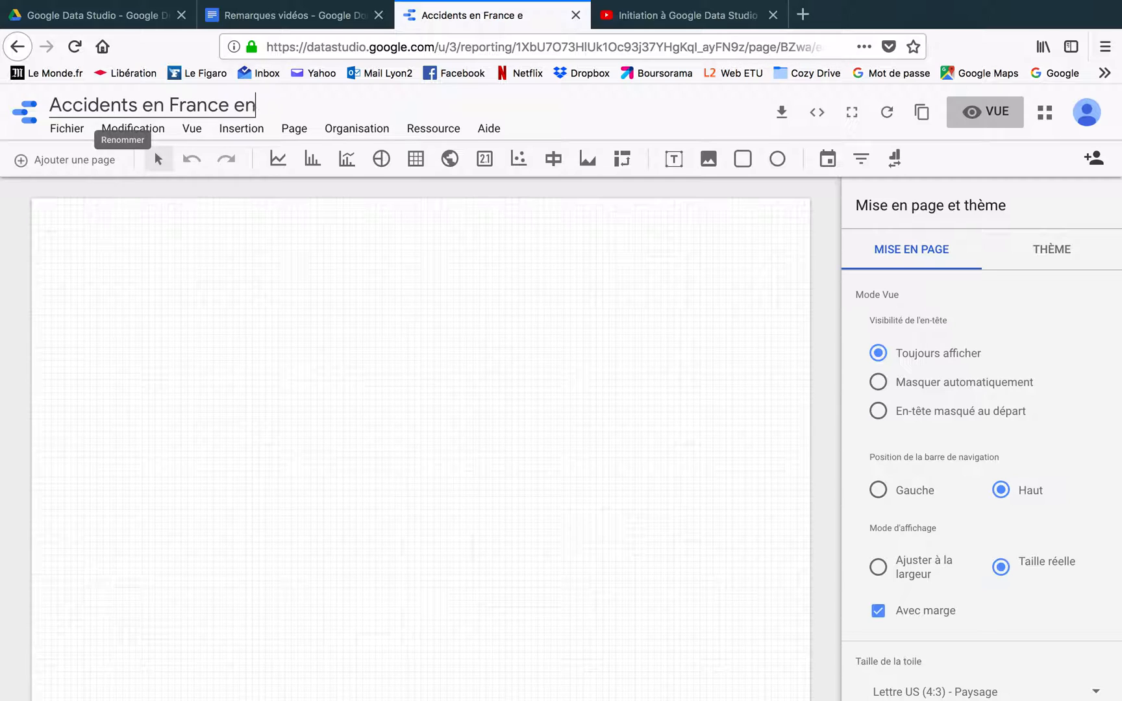
pyautogui.write(' 2017')
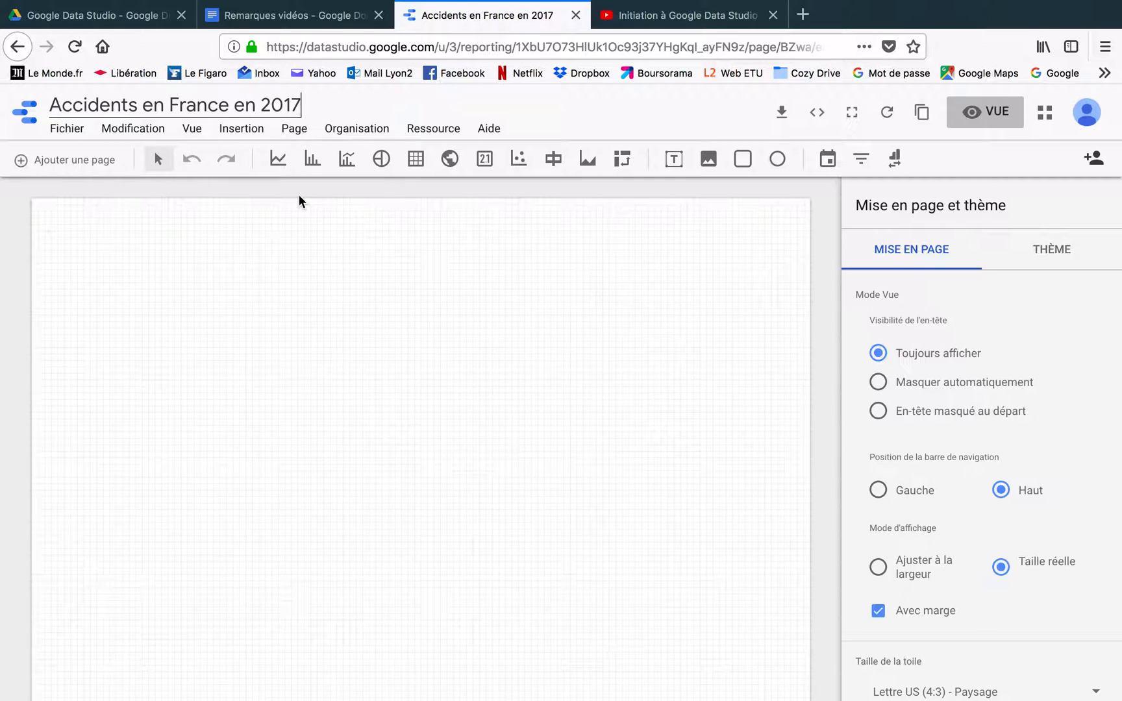
# Following Exercise 3, add a scorecard (Tableau de données) in the page's upper-left corner with Commune as its statistic, and reduce its height
pyautogui.hotkey('ctrl', 'Left')
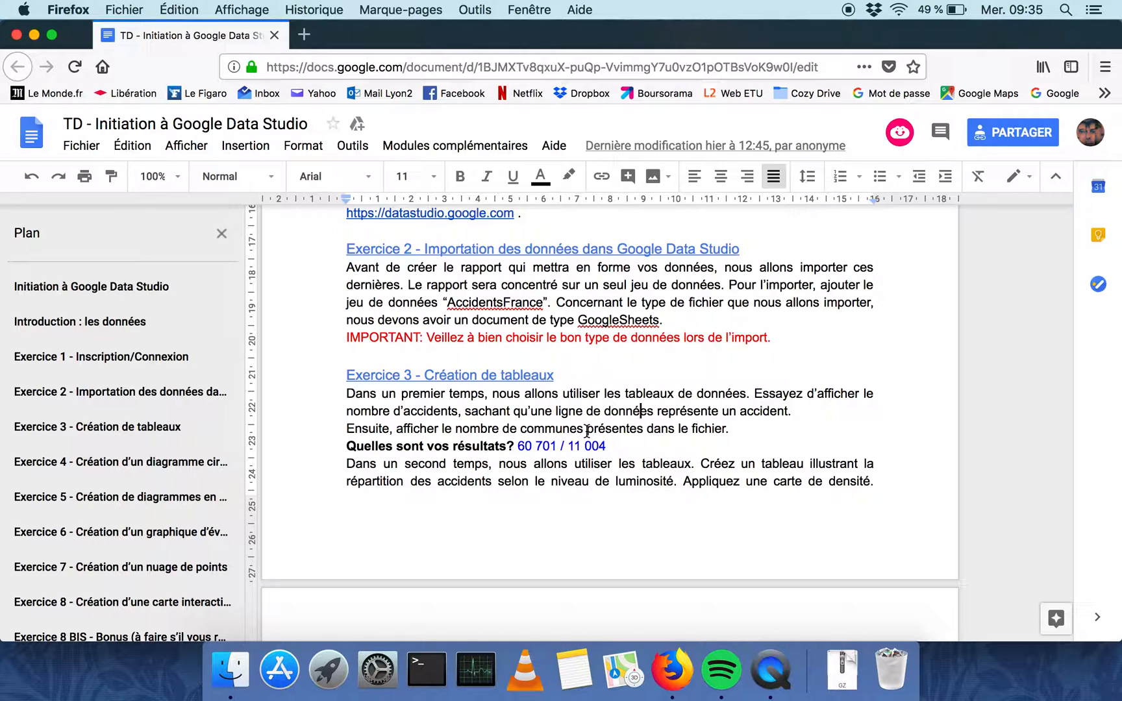
pyautogui.hotkey('ctrl', 'Right')
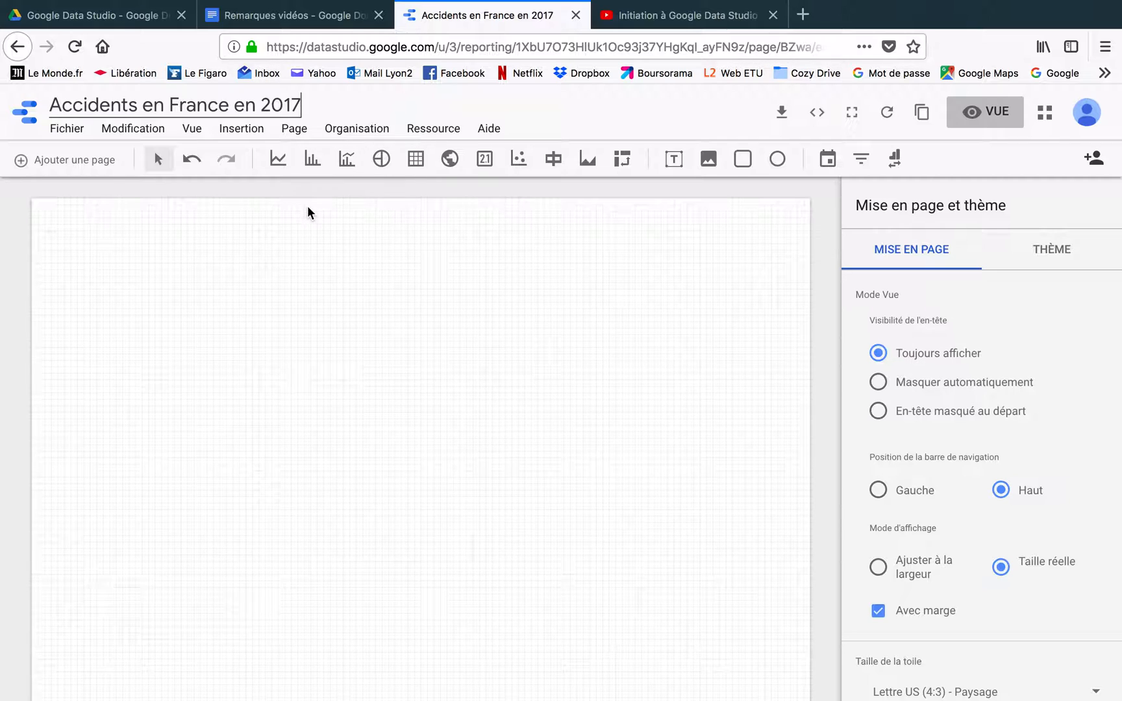
pyautogui.click(487, 167)
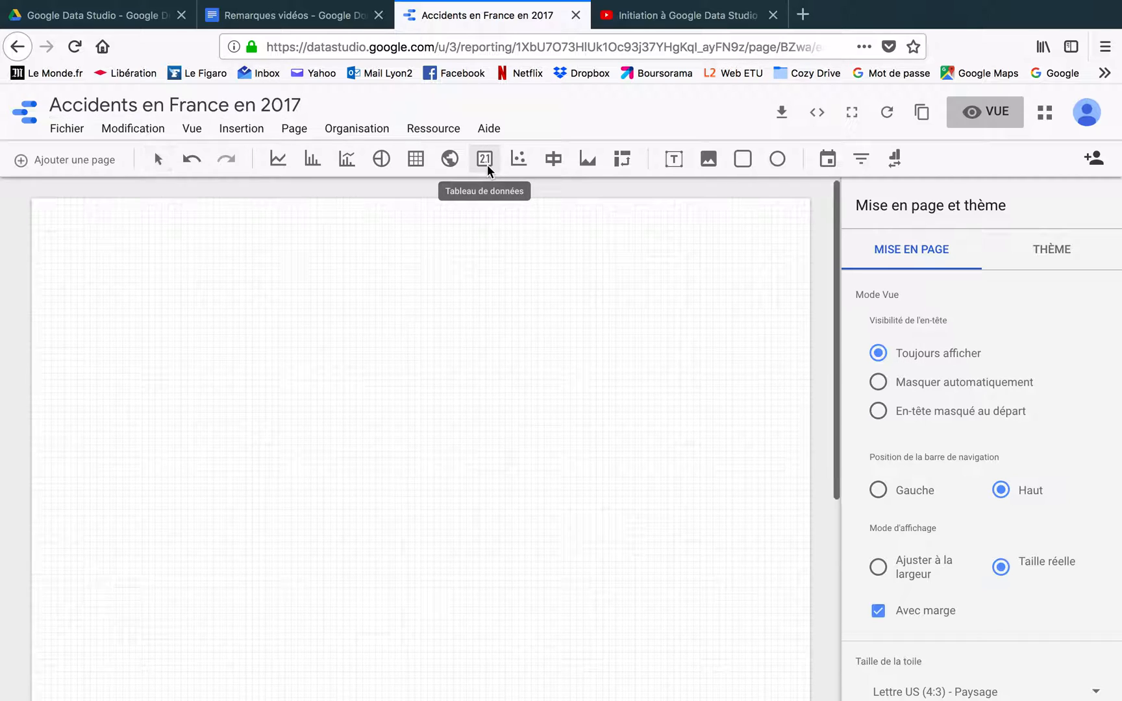
pyautogui.click(66, 222)
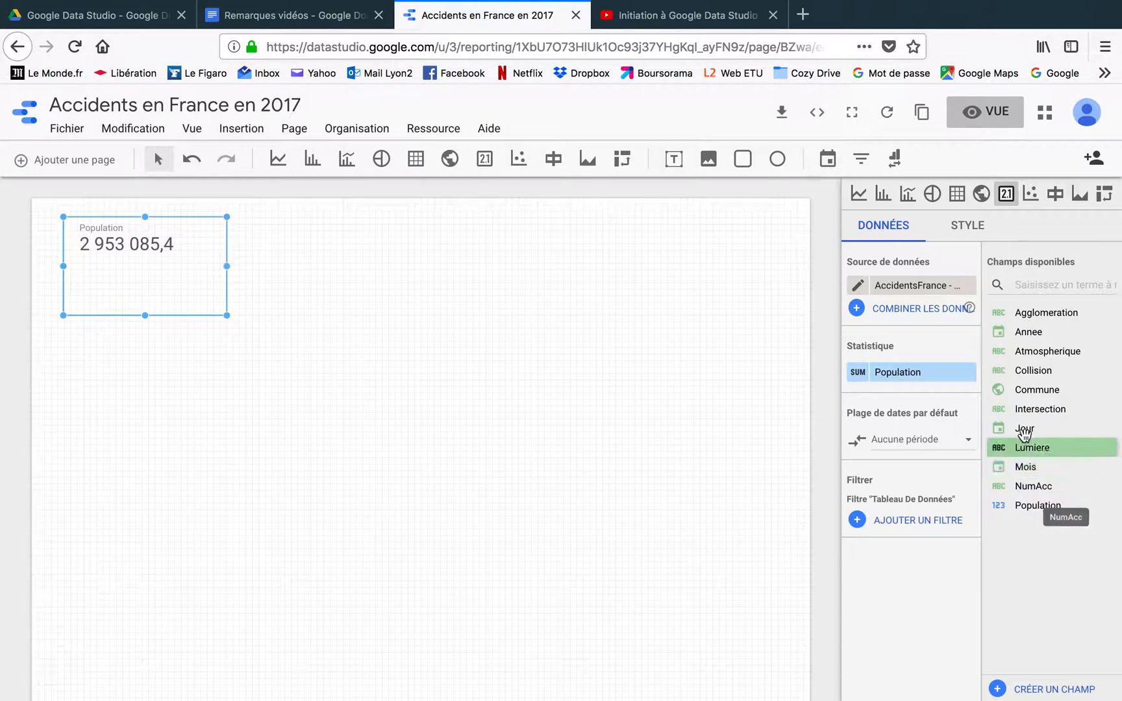
pyautogui.moveTo(1040, 394); pyautogui.dragTo(897, 382)
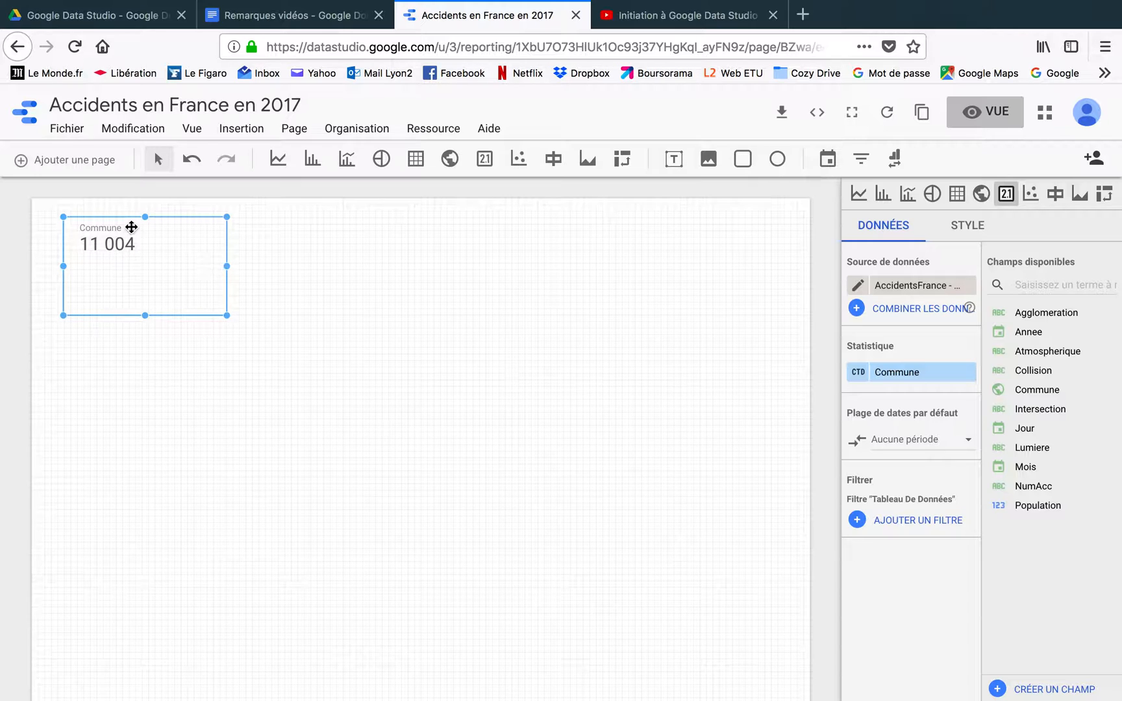
pyautogui.moveTo(144, 316); pyautogui.dragTo(144, 265)
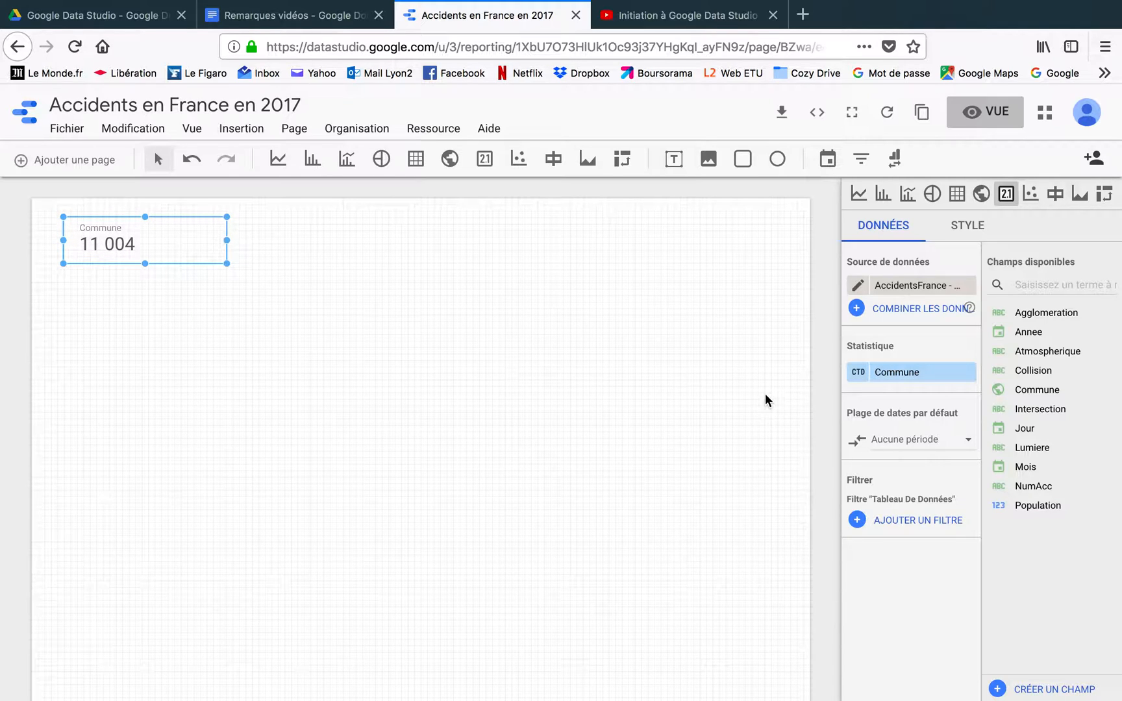
# Name the Commune scorecard's statistic "Nombre de communes concernées"
pyautogui.click(858, 374)
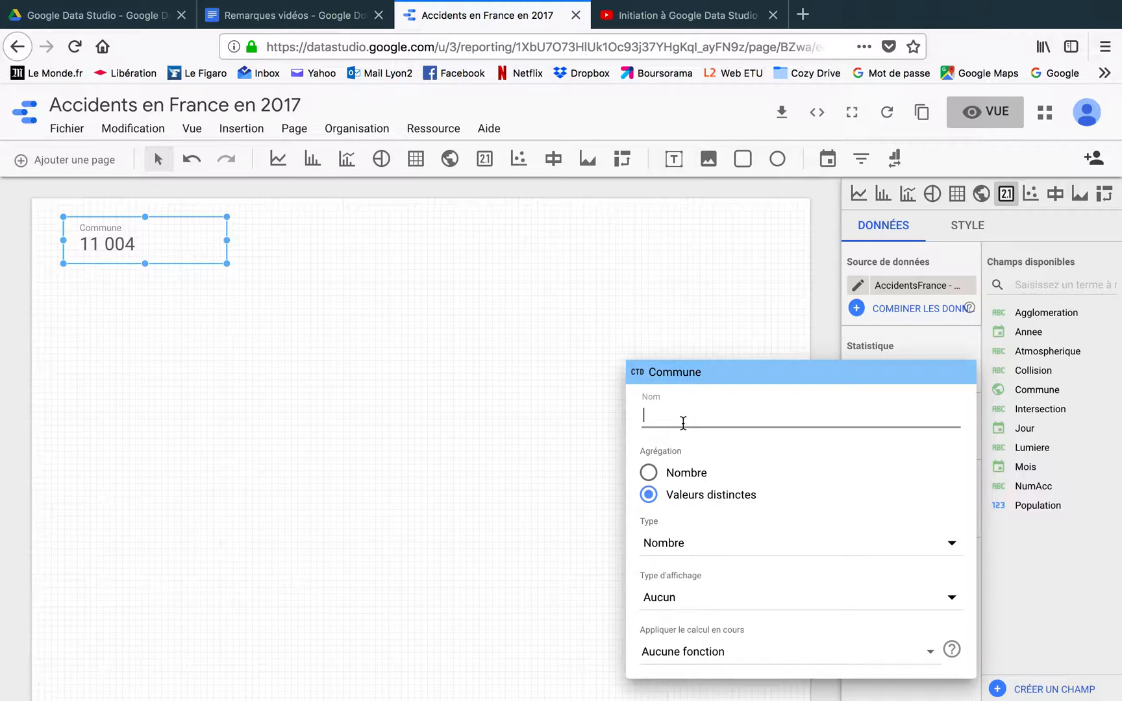
pyautogui.write('Nombre de communes con')
pyautogui.write('es')
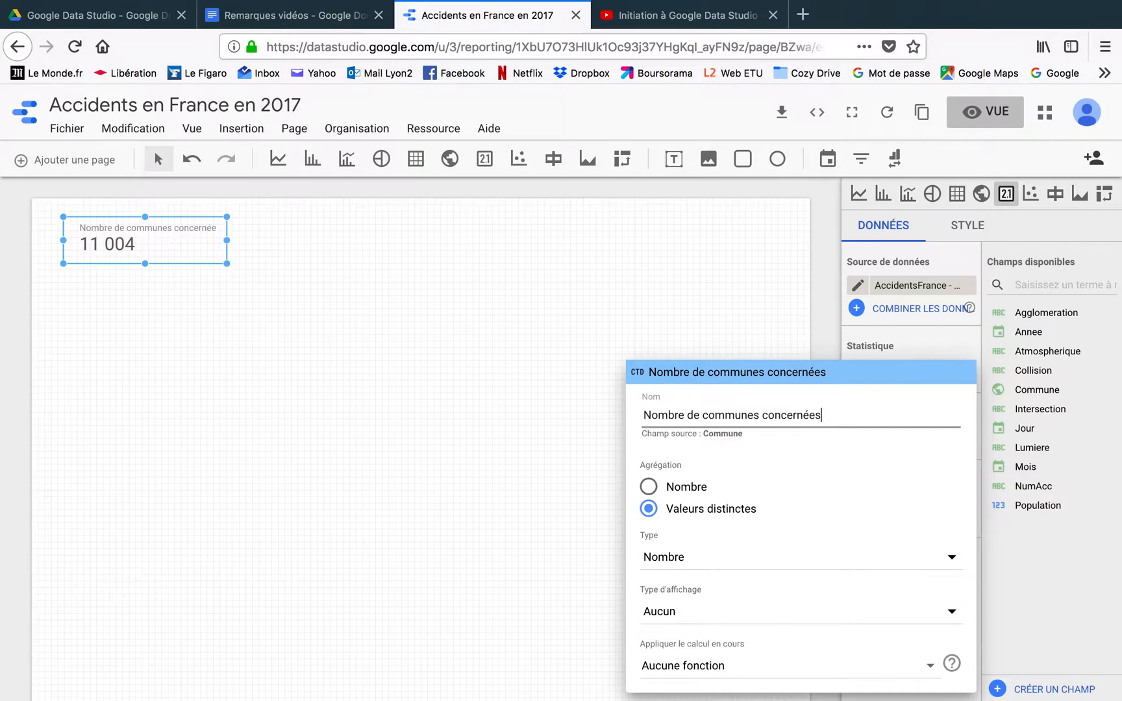
pyautogui.press('Return')
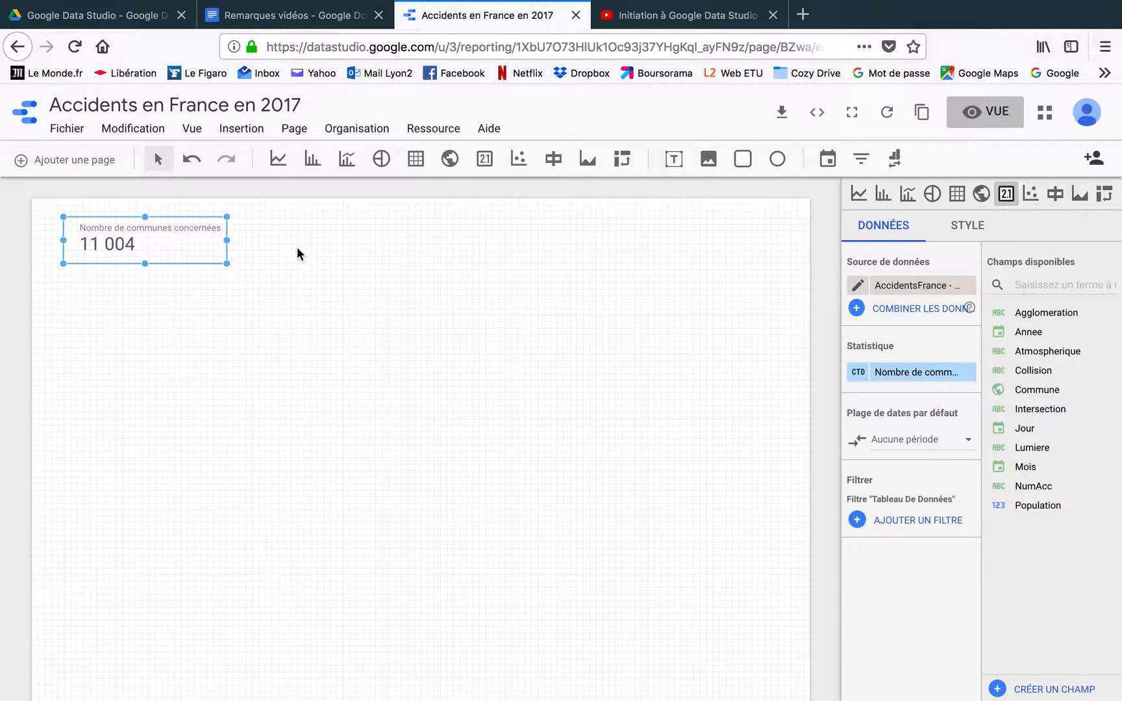
pyautogui.click(236, 291)
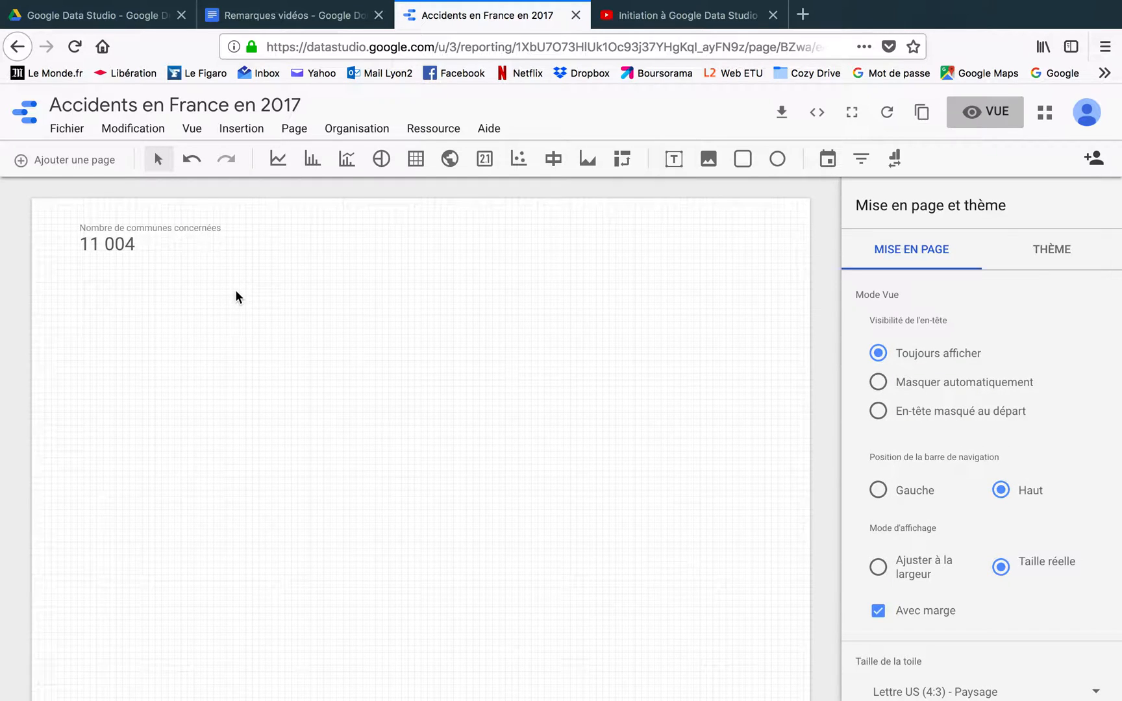
# Add a second scorecard below the first one, with NumAcc as its statistic
pyautogui.click(485, 161)
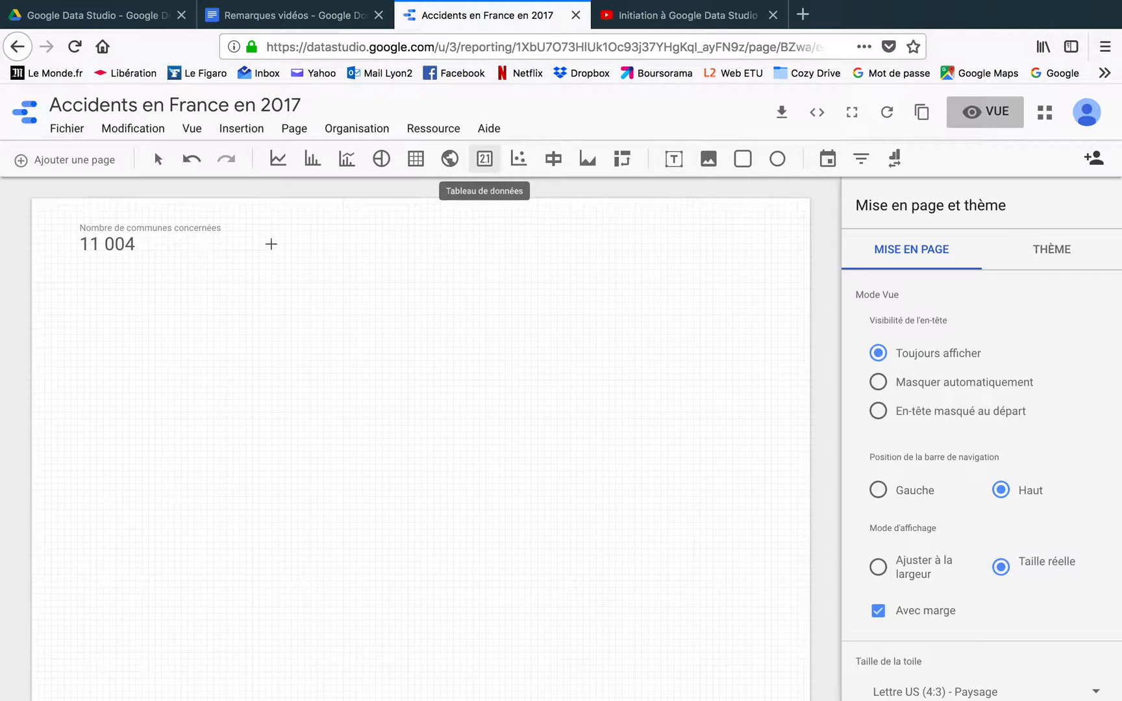
pyautogui.click(82, 280)
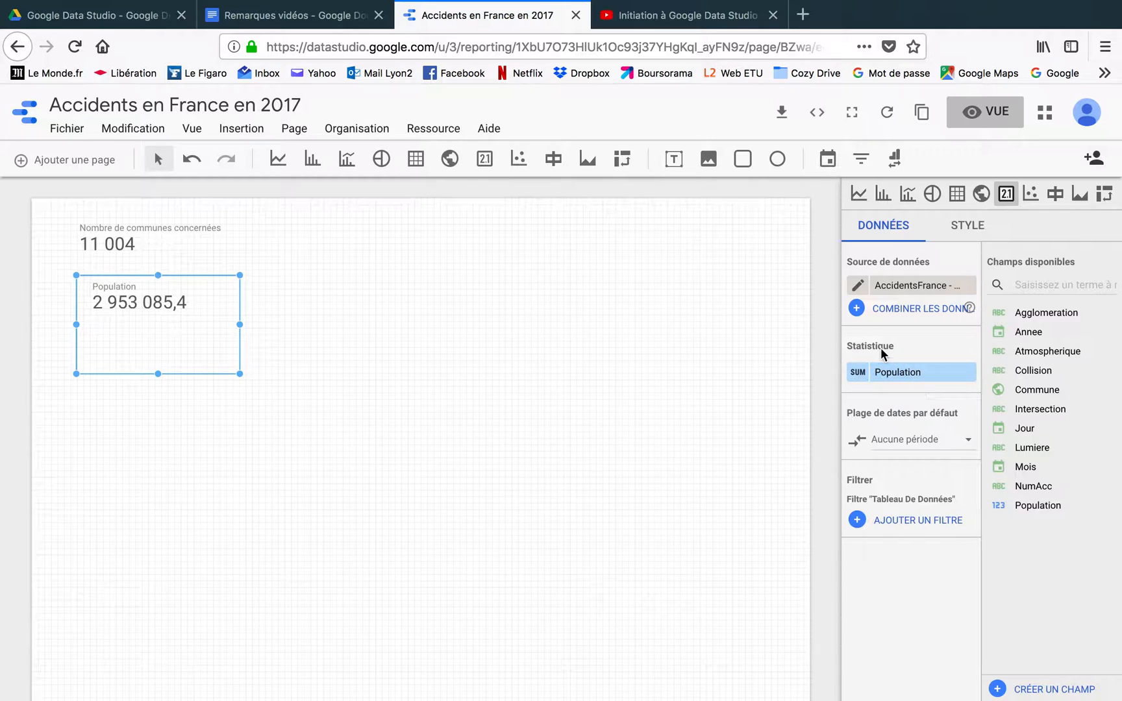
pyautogui.moveTo(1020, 487); pyautogui.dragTo(881, 374)
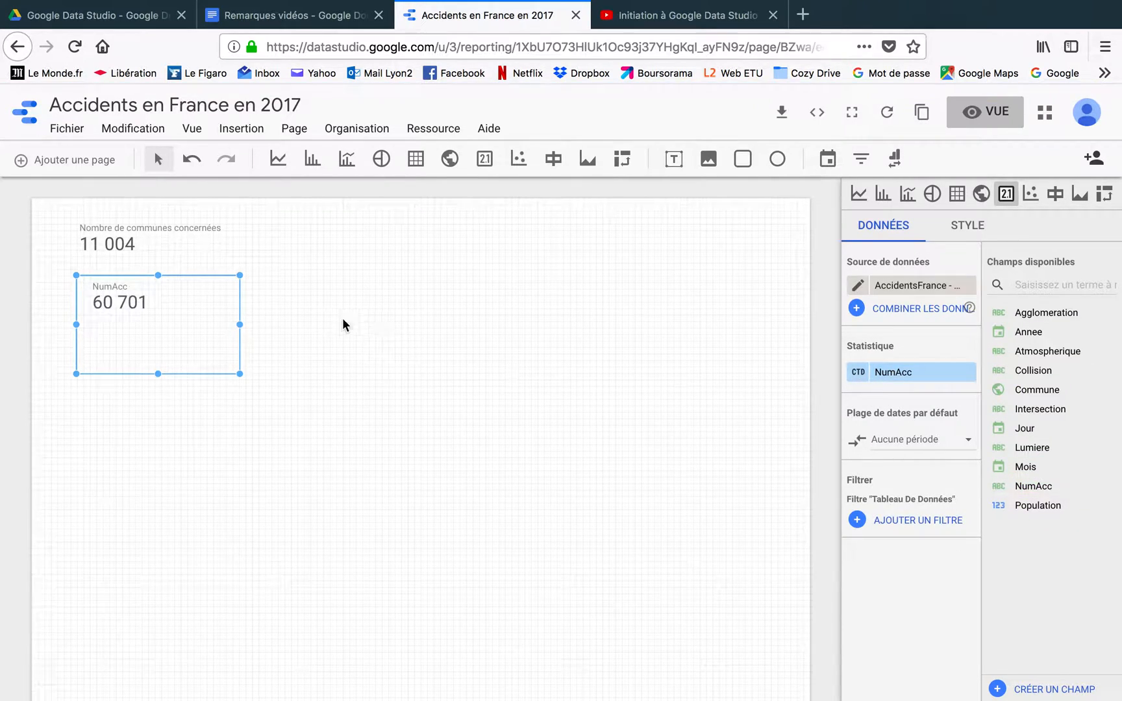
# Name the NumAcc statistic "Nombre d'accidents", then shorten its scorecard and align it beneath the first one
pyautogui.click(861, 375)
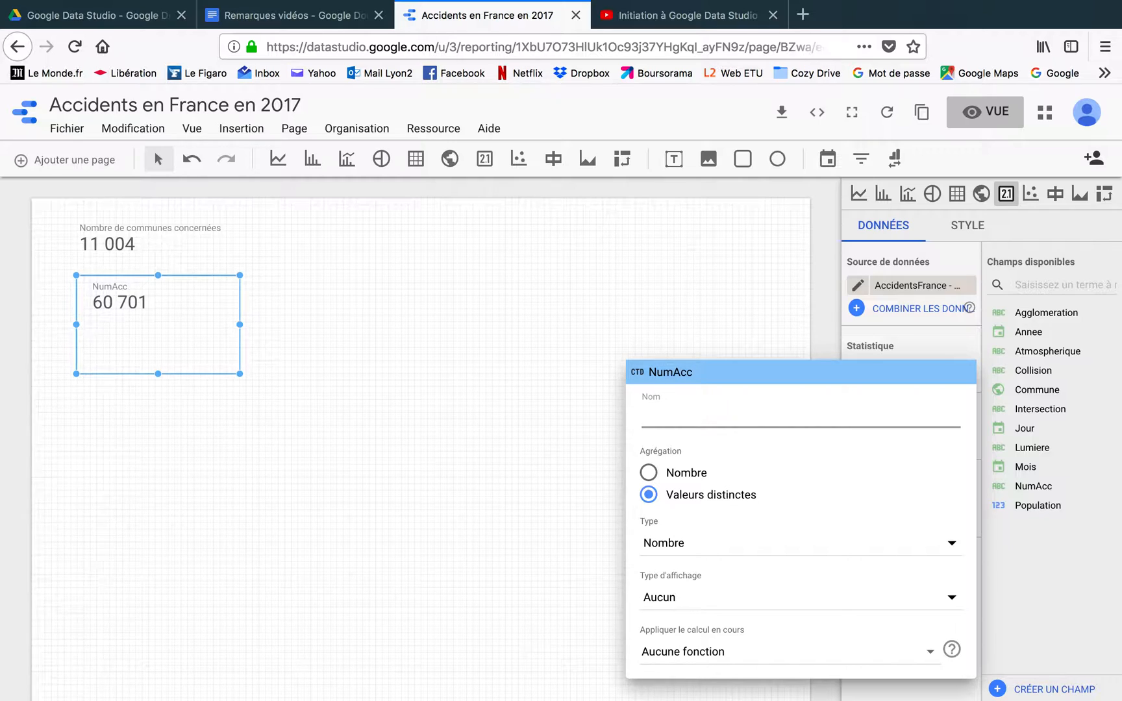
pyautogui.write("NOmbre d'")
pyautogui.press('BackSpace')
pyautogui.press('BackSpace')
pyautogui.press('BackSpace')
pyautogui.press('BackSpace')
pyautogui.press('BackSpace')
pyautogui.press('BackSpace')
pyautogui.press('BackSpace')
pyautogui.press('BackSpace')
pyautogui.press('BackSpace')
pyautogui.write("Nombre d'accidents")
pyautogui.press('Return')
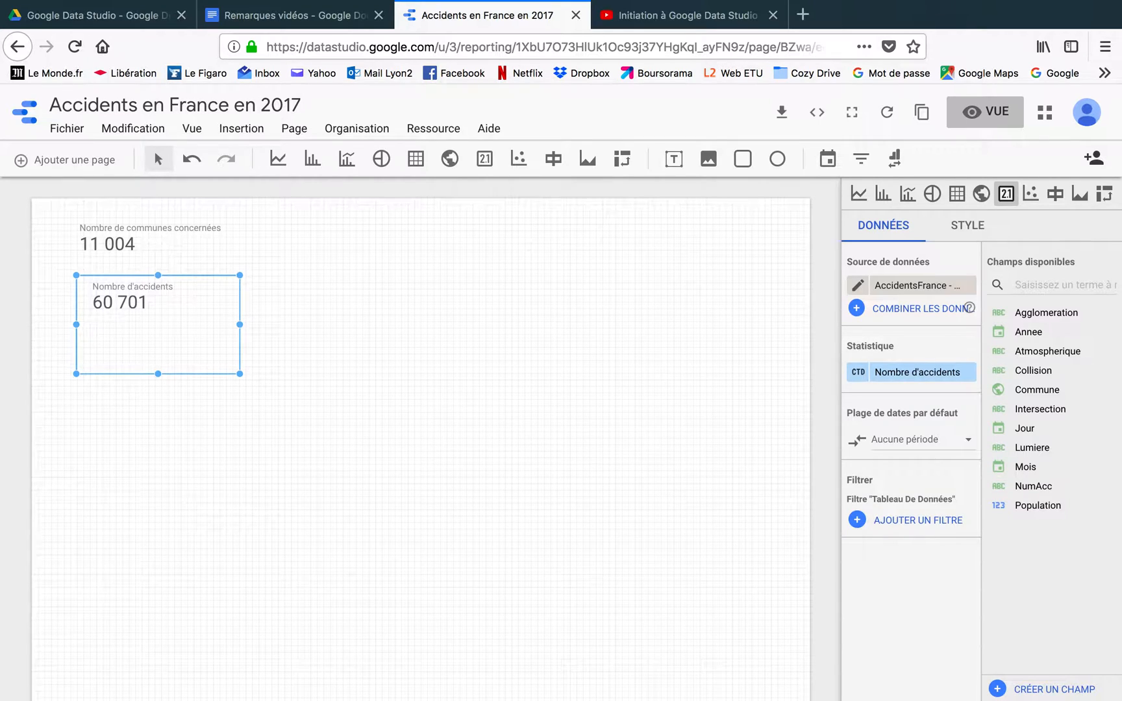
pyautogui.click(158, 372)
pyautogui.moveTo(158, 372); pyautogui.dragTo(127, 276)
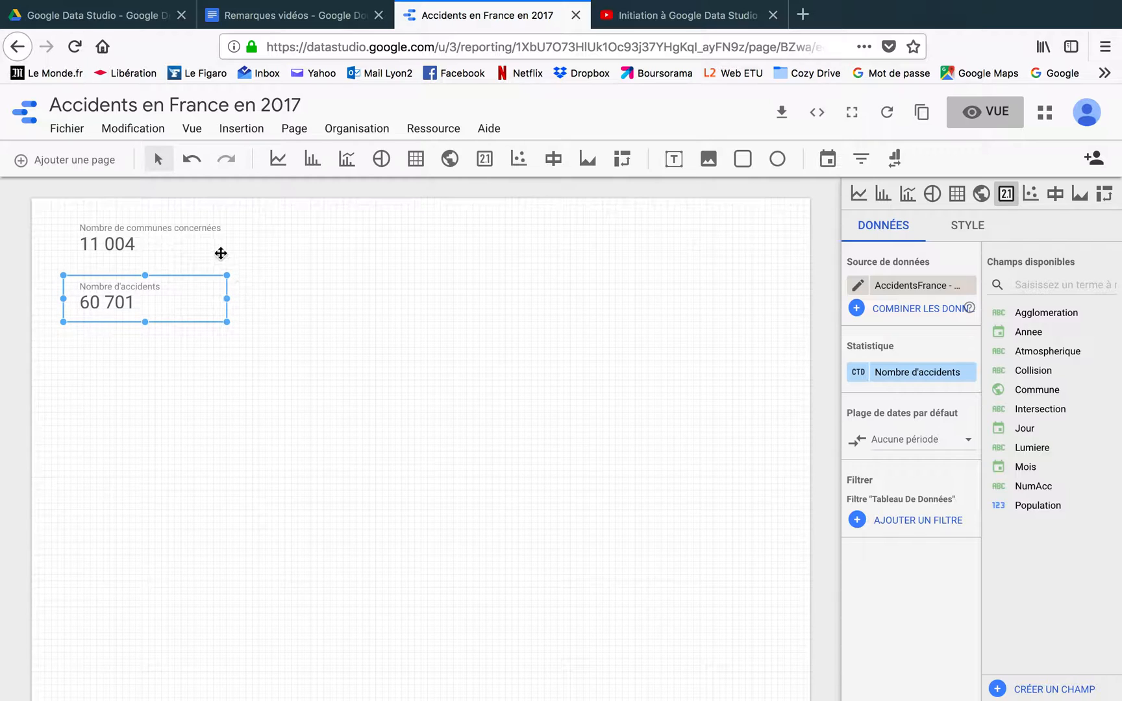
# Centre the statistic name and the statistic value of the "Nombre d'accidents" scorecard
pyautogui.click(959, 227)
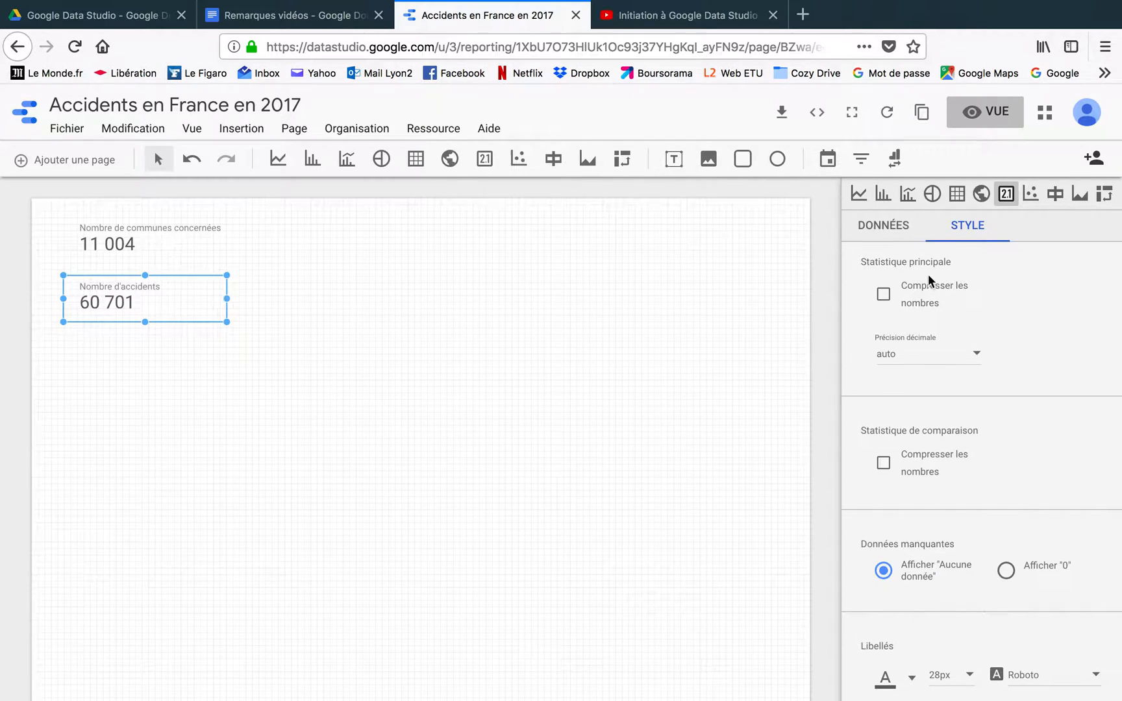
pyautogui.scroll(-2, 947, 425)
pyautogui.scroll(-5, 947, 429)
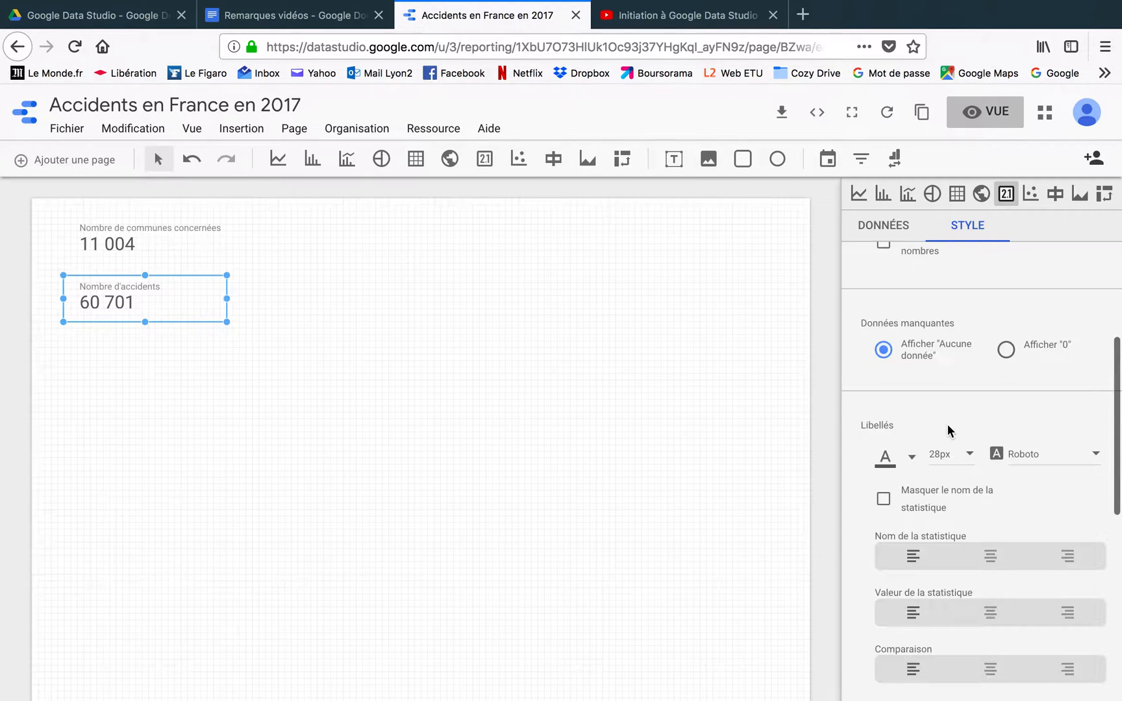
pyautogui.click(989, 431)
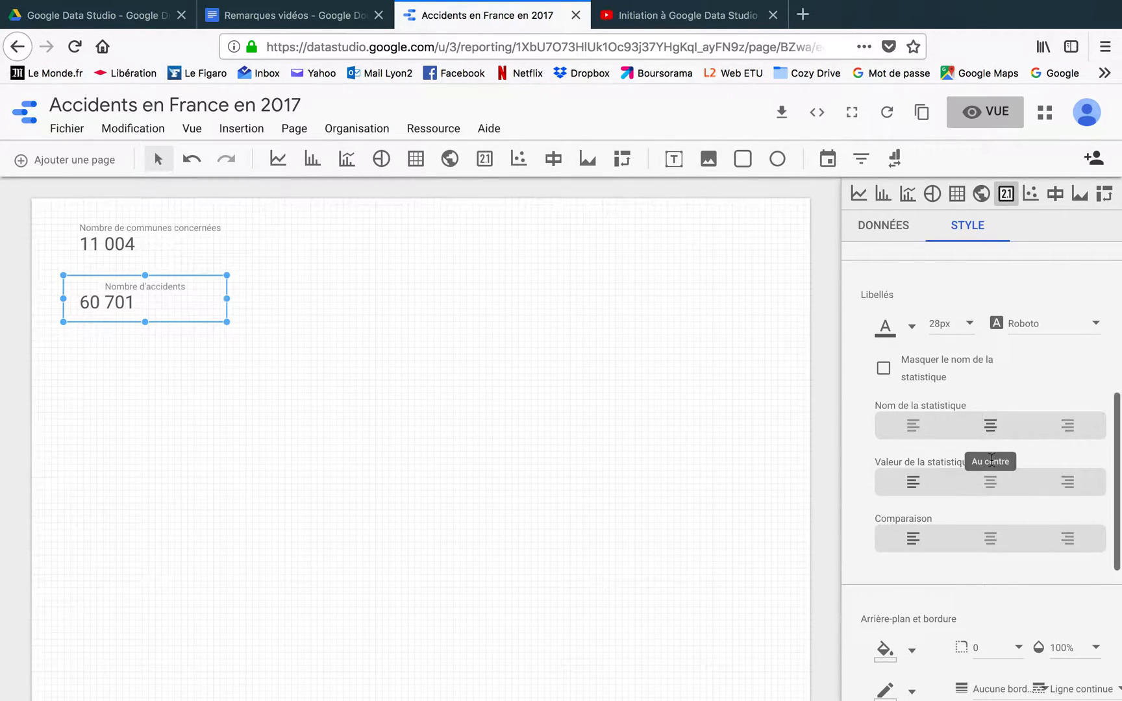
pyautogui.click(994, 488)
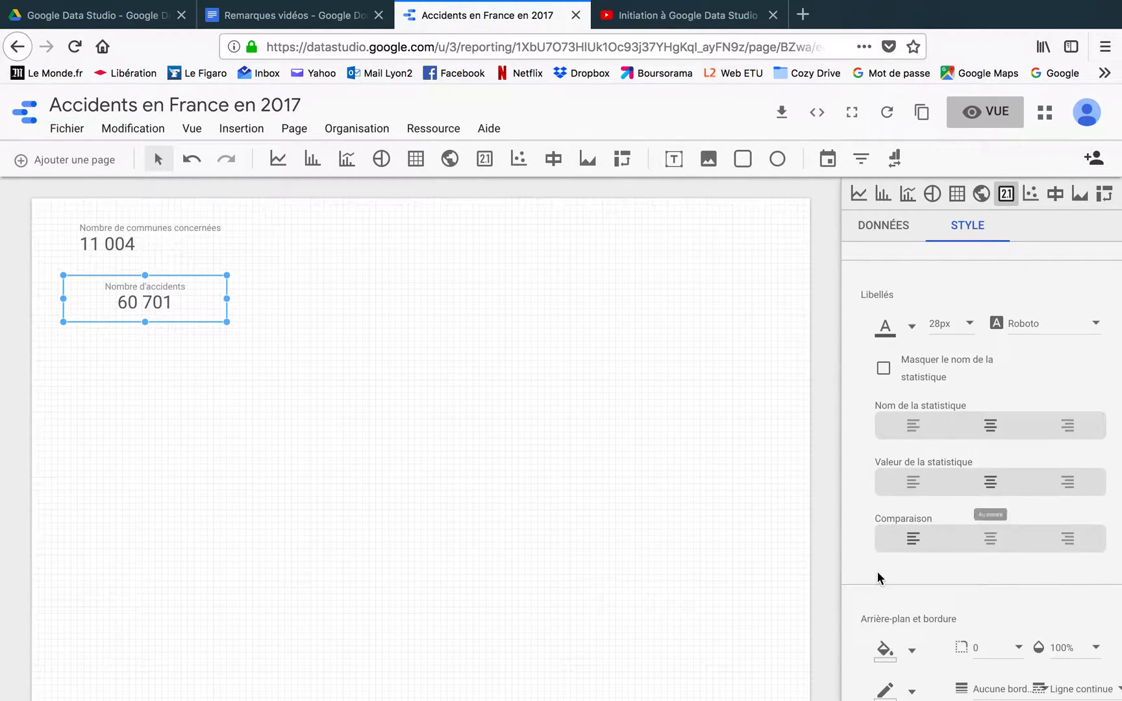
# Give the "Nombre d'accidents" scorecard a black border
pyautogui.scroll(-3, 900, 575)
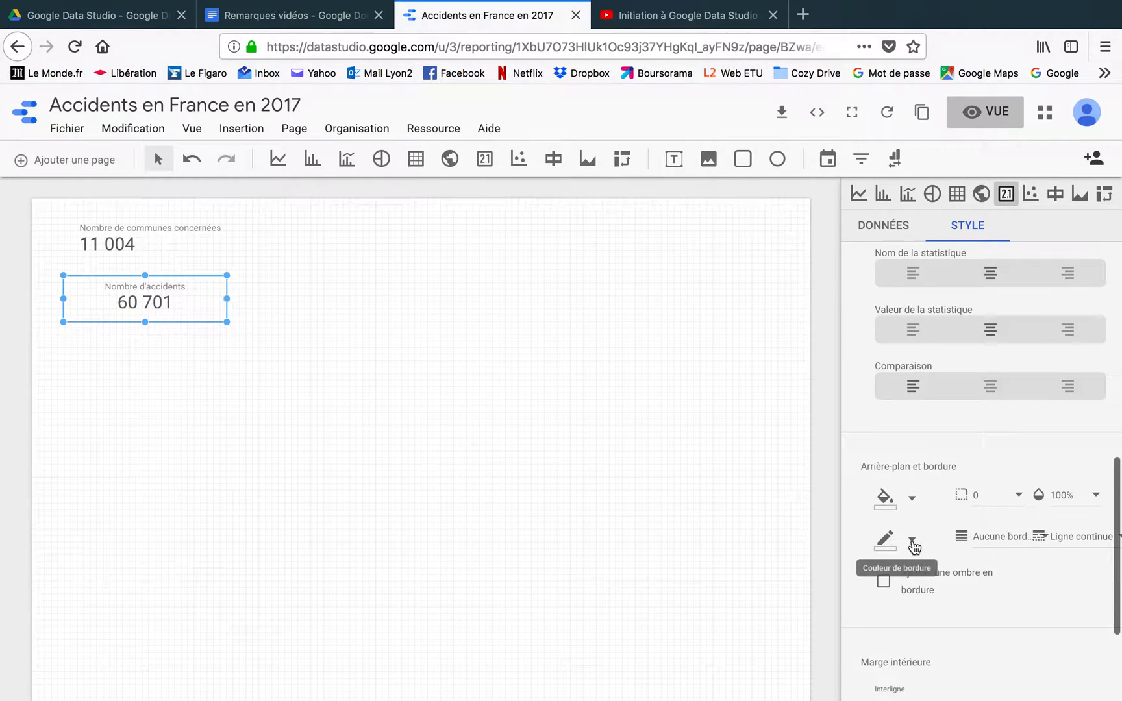
pyautogui.click(913, 544)
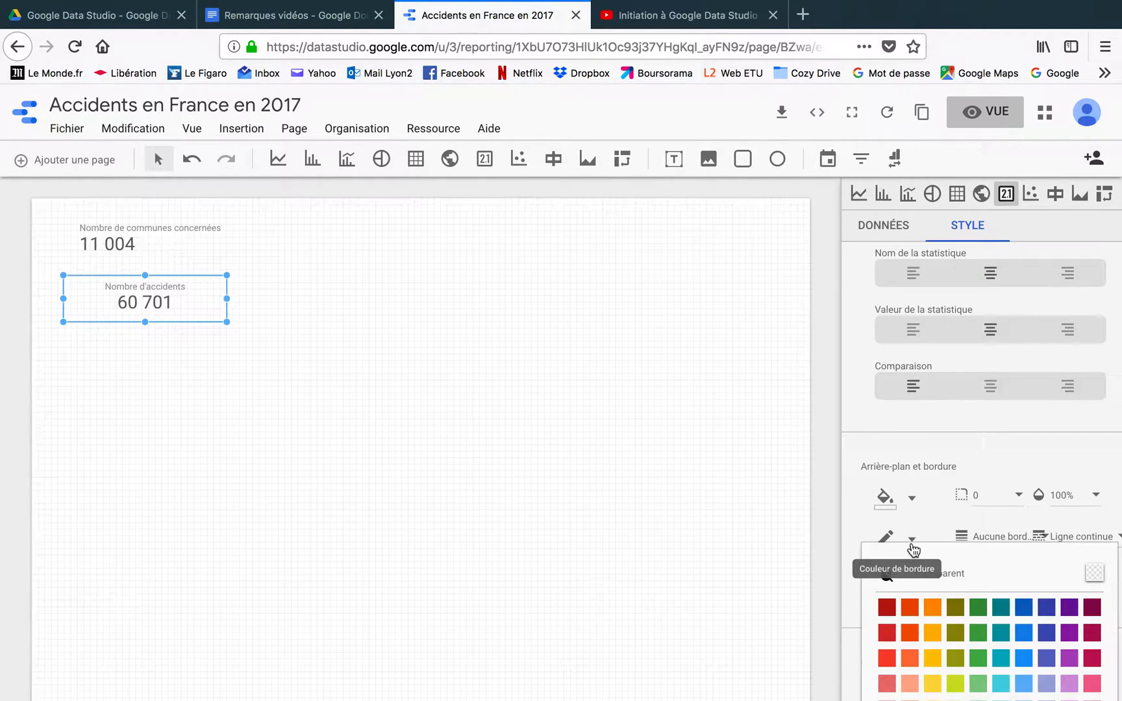
pyautogui.scroll(-2, 909, 583)
pyautogui.click(887, 622)
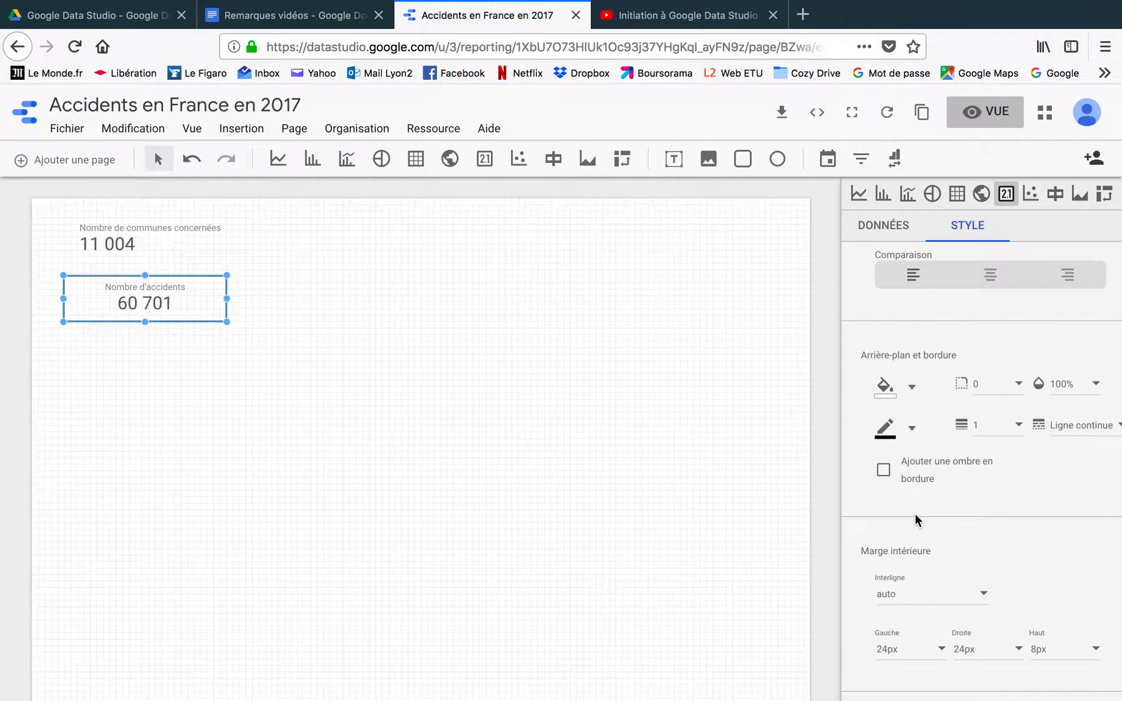
# Centre the statistic name and value of the "Nombre de communes concernées" scorecard
pyautogui.click(161, 239)
pyautogui.scroll(8, 887, 434)
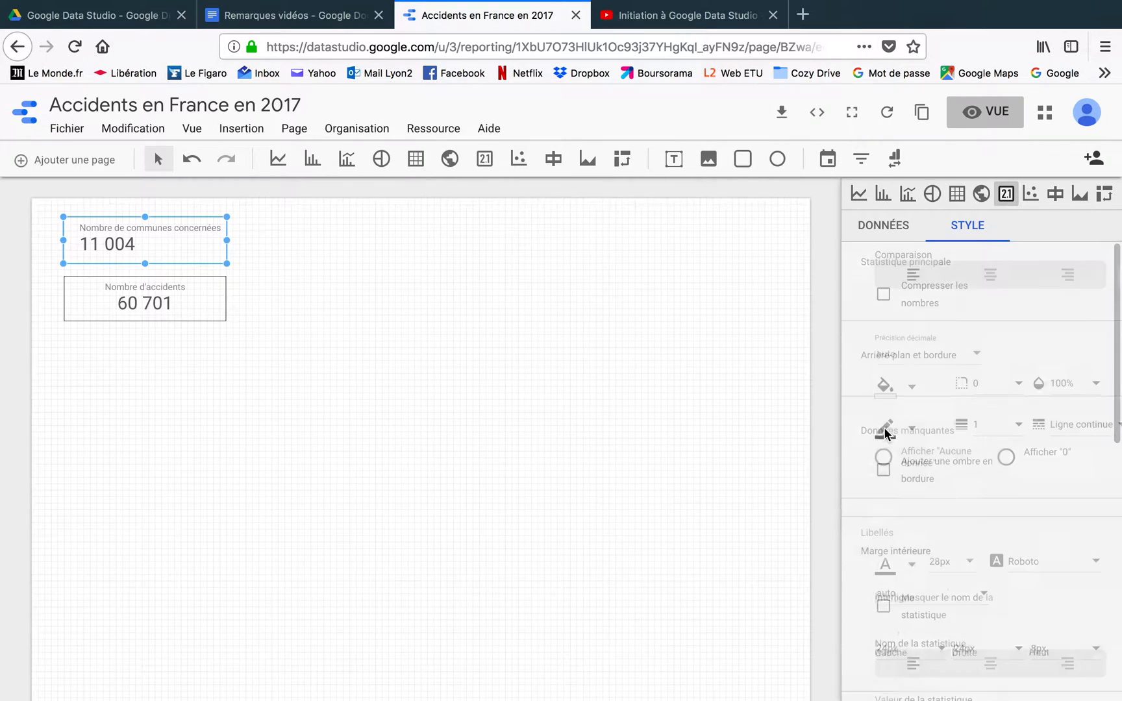
pyautogui.scroll(-5, 968, 441)
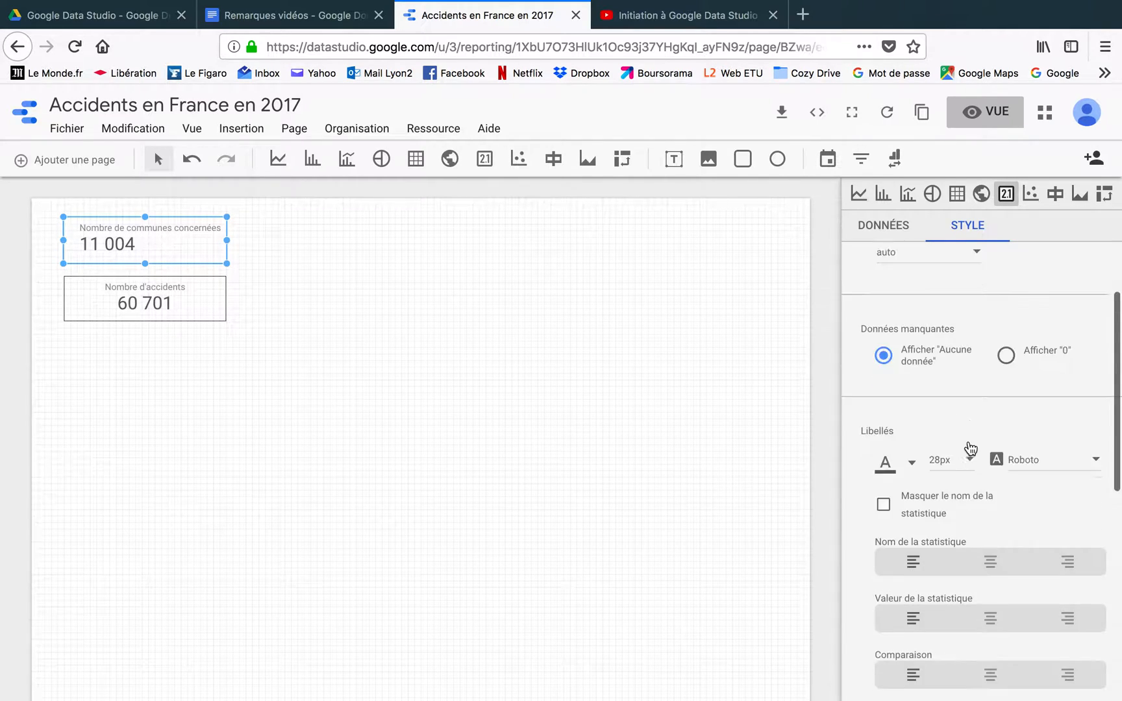
pyautogui.click(985, 462)
pyautogui.click(994, 529)
# Give the "Nombre de communes concernées" scorecard a black border
pyautogui.scroll(-5, 953, 494)
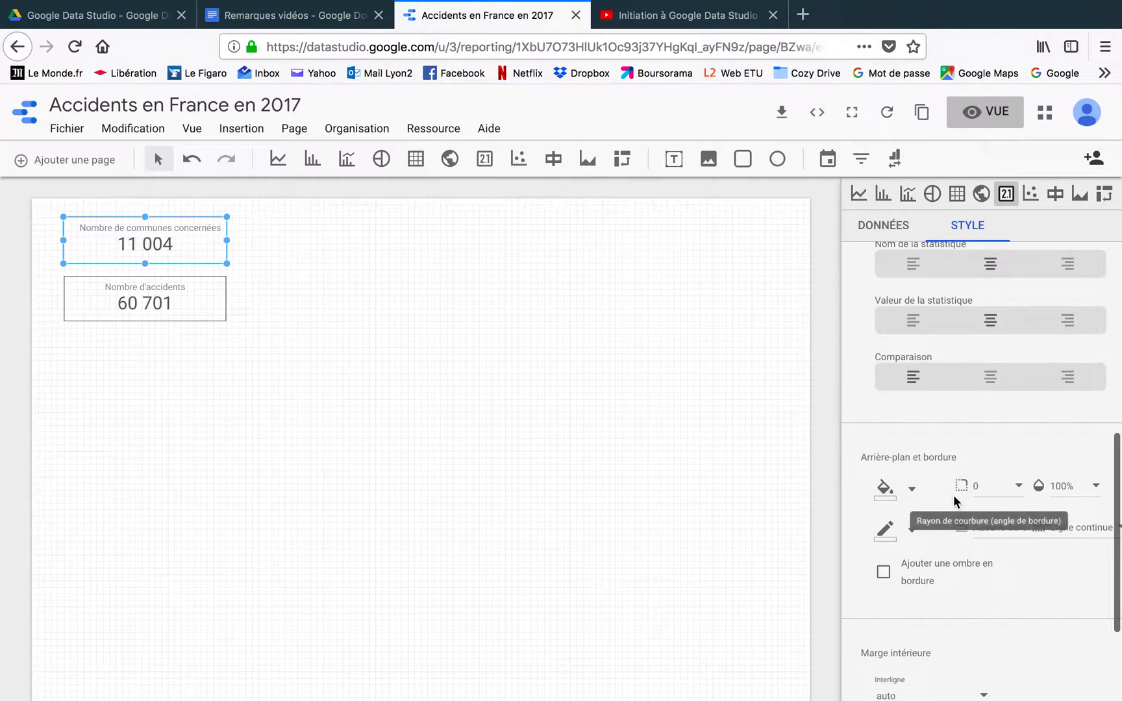
pyautogui.click(911, 530)
pyautogui.scroll(-3, 899, 588)
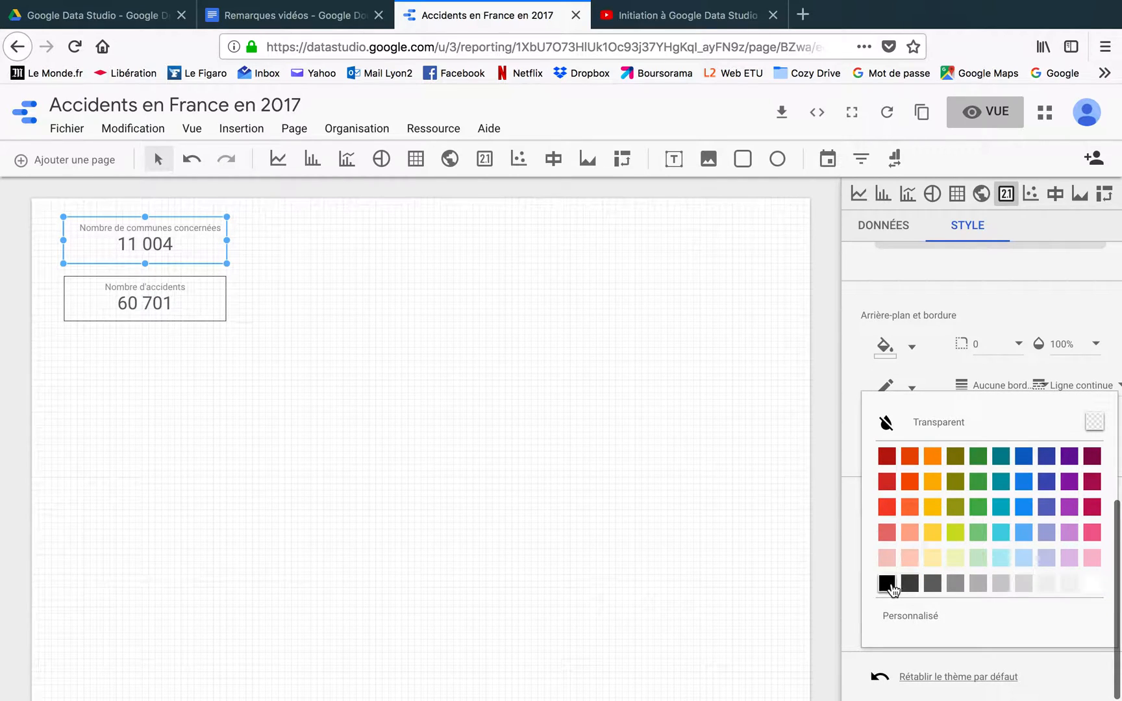
pyautogui.click(886, 583)
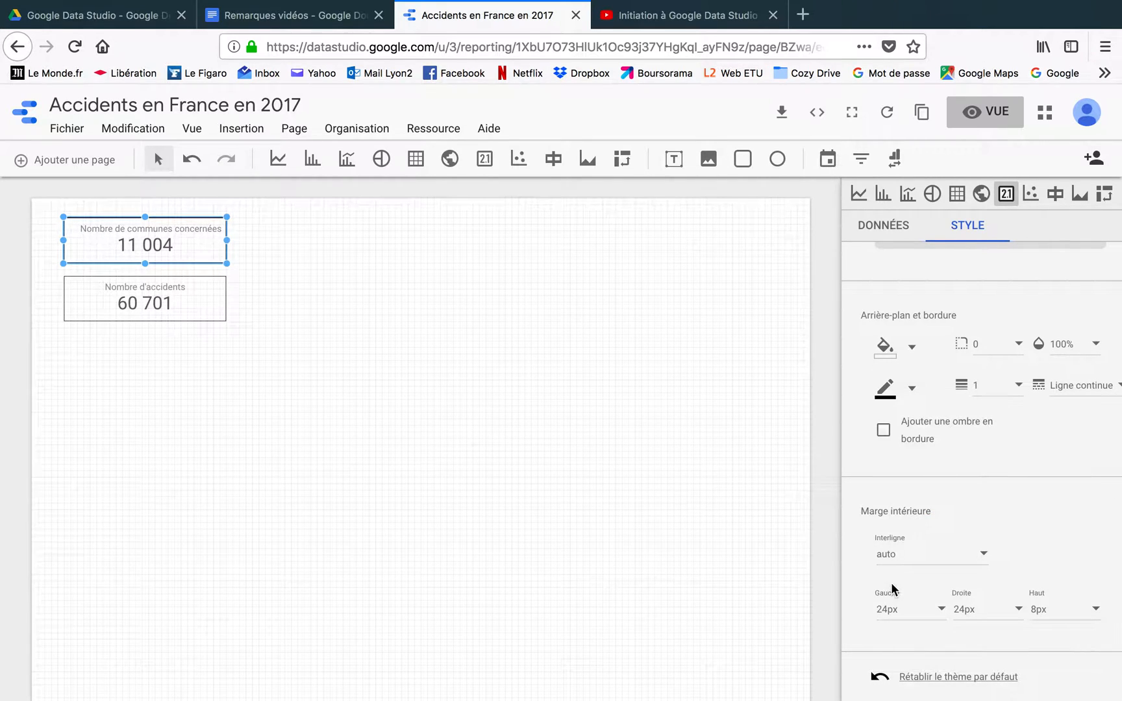
pyautogui.click(328, 322)
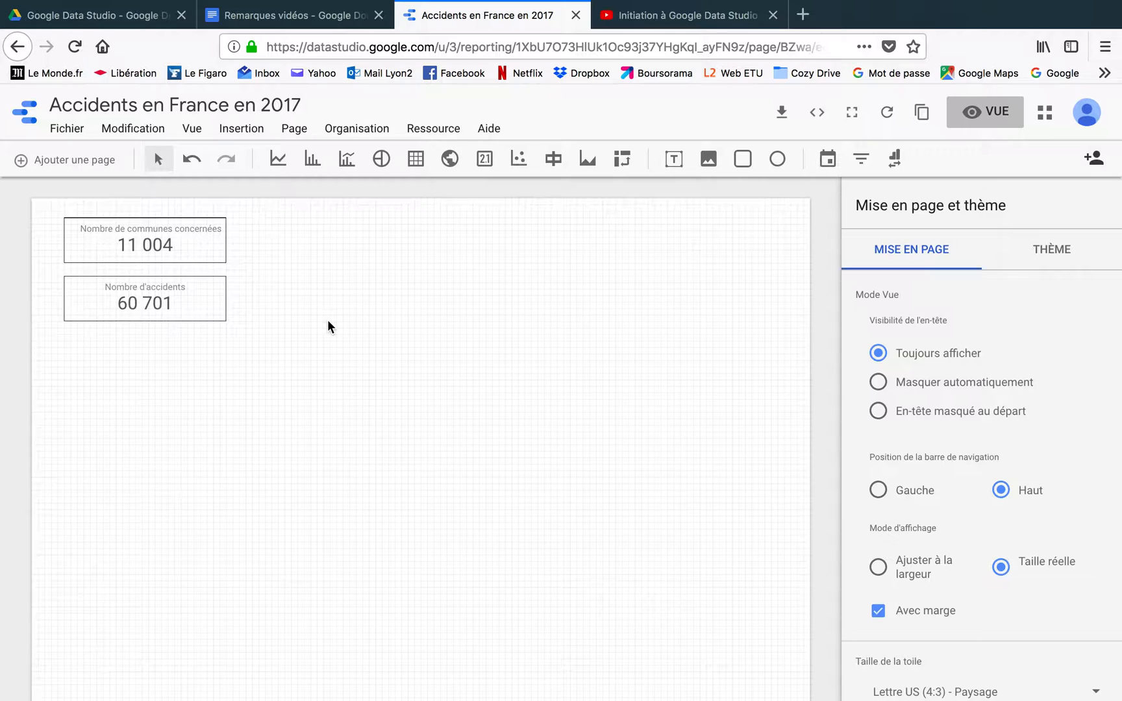
# Consult the table exercise in the Google Docs handout, then insert a table in the Data Studio report beneath the "Nombre d'accidents" scorecard
pyautogui.hotkey('ctrl', 'Left')
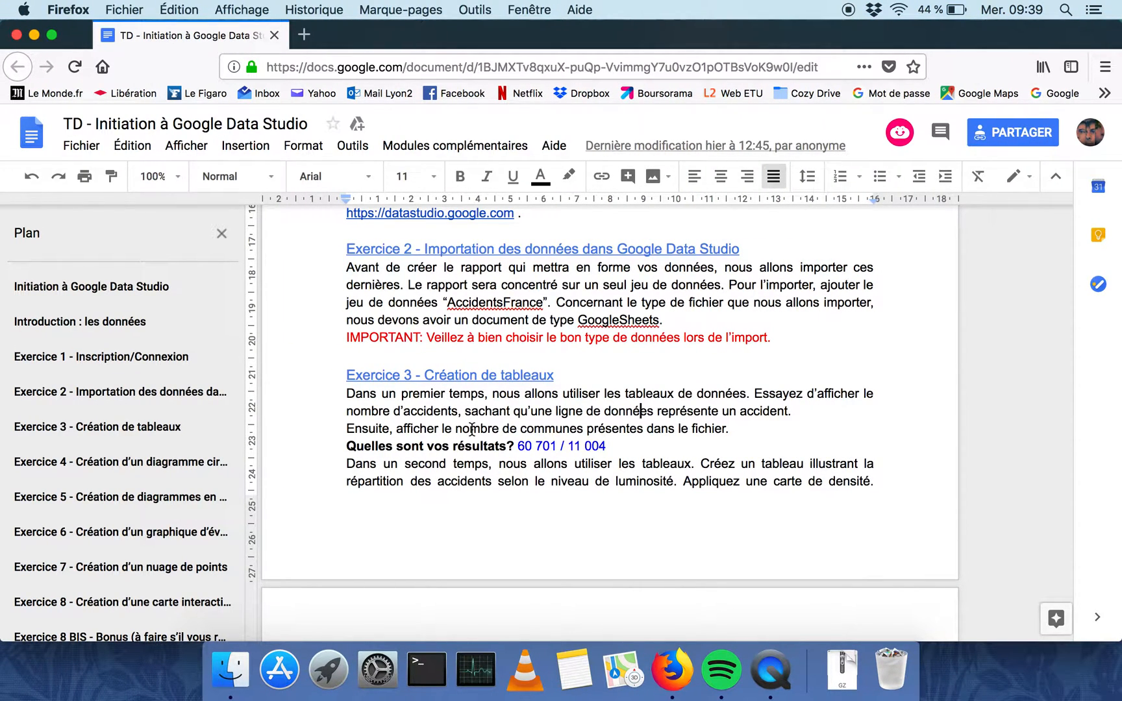
pyautogui.scroll(-5, 461, 434)
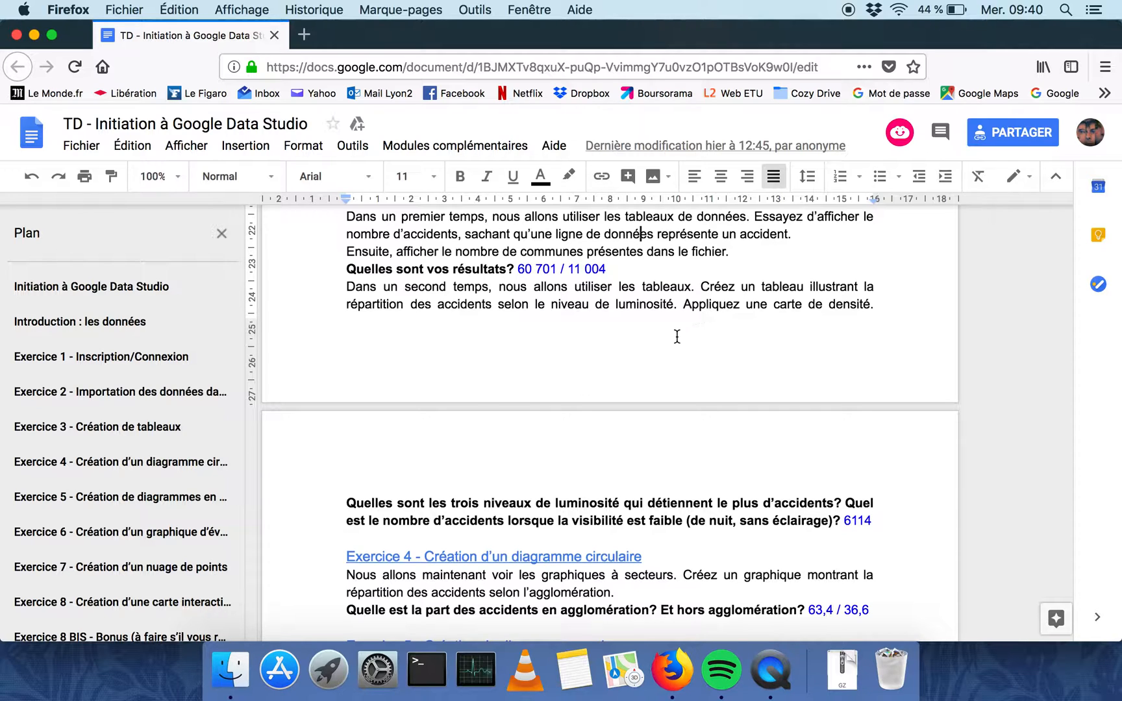
pyautogui.hotkey('ctrl', 'Right')
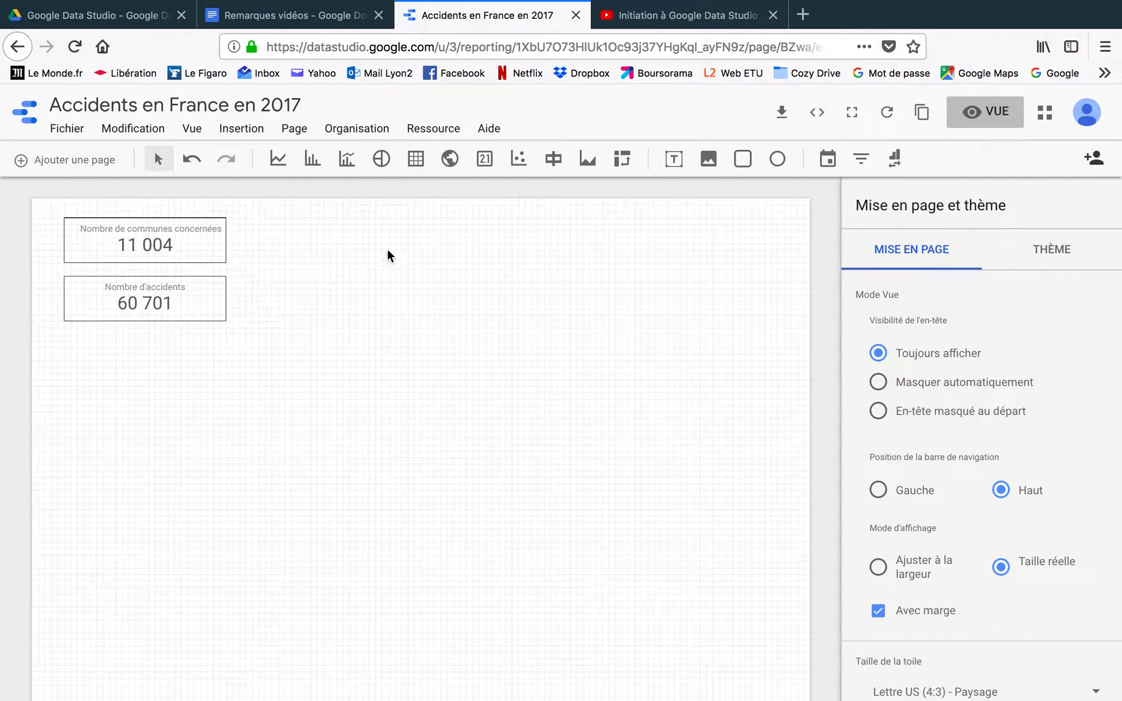
pyautogui.click(417, 159)
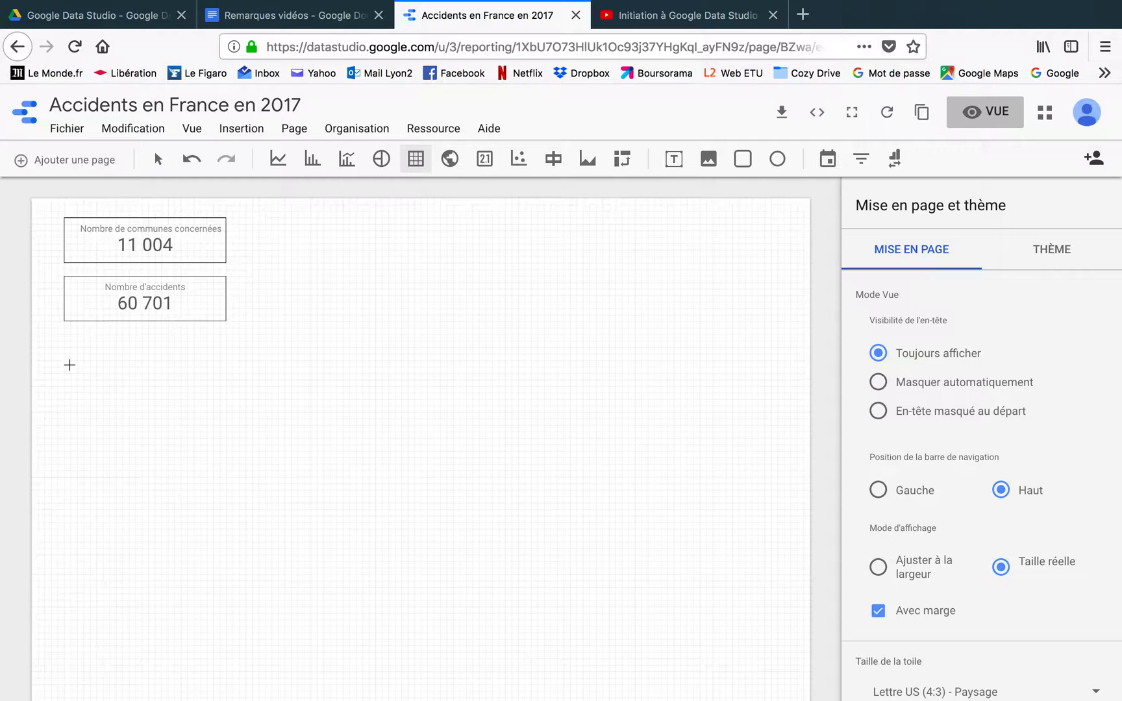
pyautogui.click(65, 344)
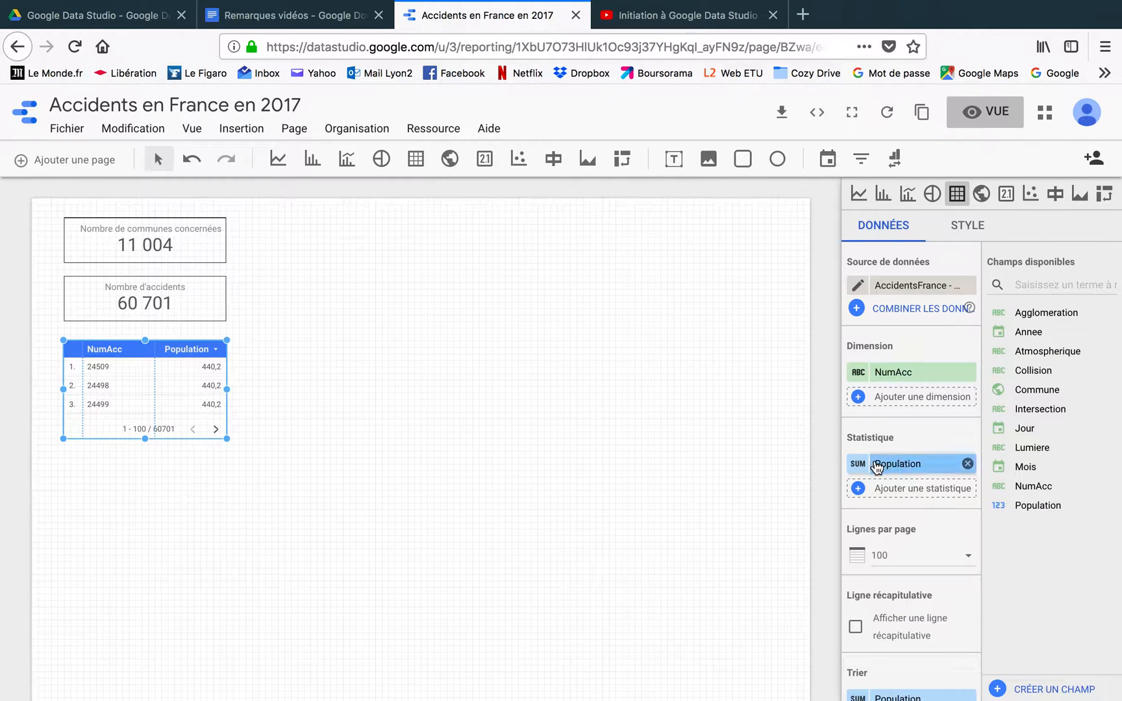
# Use NumAcc as the table's statistic and Lumiere as its dimension
pyautogui.click(1035, 493)
pyautogui.moveTo(1035, 492); pyautogui.dragTo(894, 469)
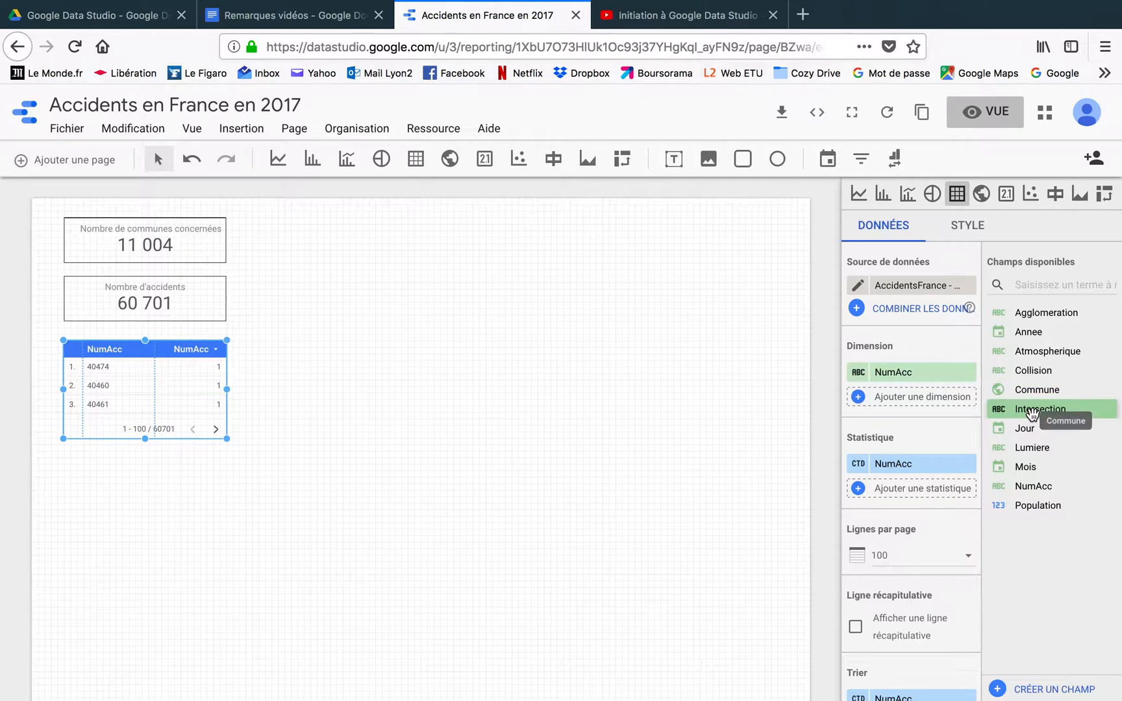
pyautogui.moveTo(1031, 450); pyautogui.dragTo(900, 374)
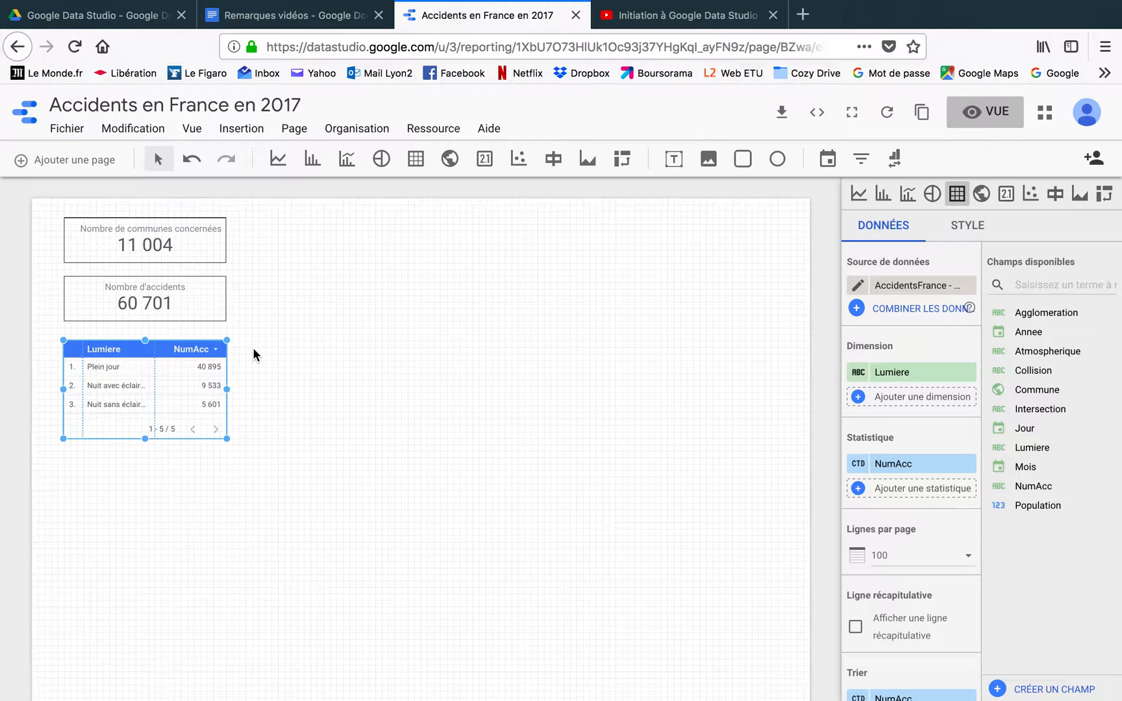
# Enlarge the table in width and height to fit all its rows, and widen the Lumiere column
pyautogui.rightClick(226, 389)
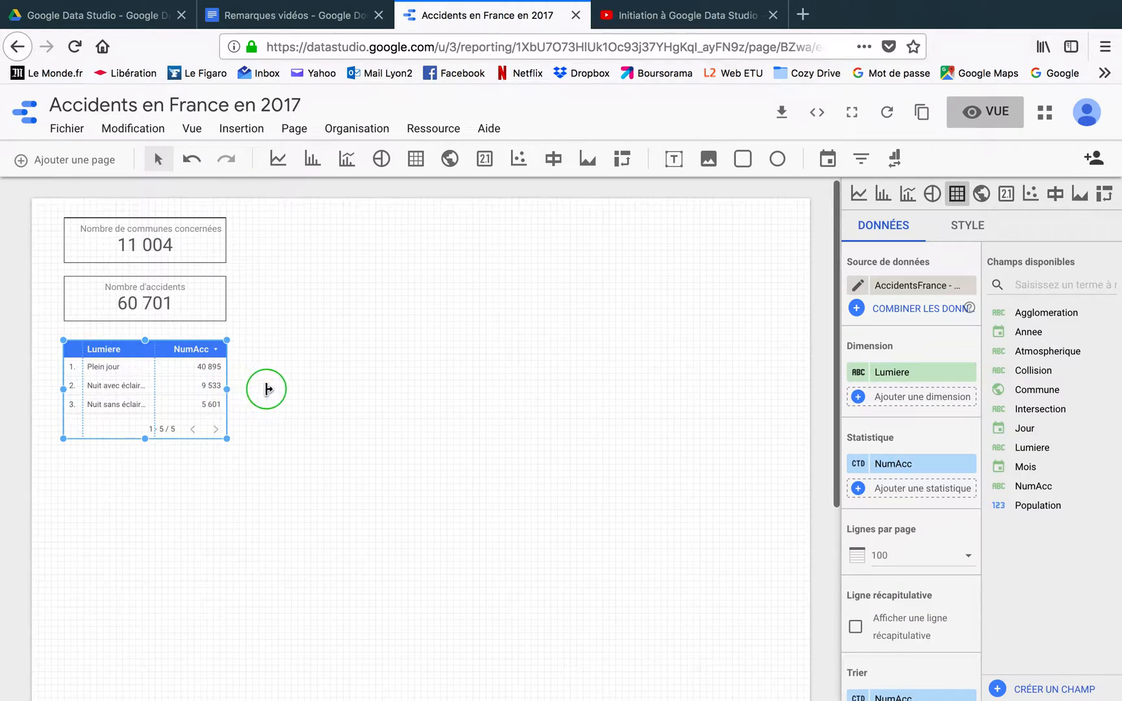
pyautogui.click(201, 454)
pyautogui.moveTo(225, 390); pyautogui.dragTo(297, 389)
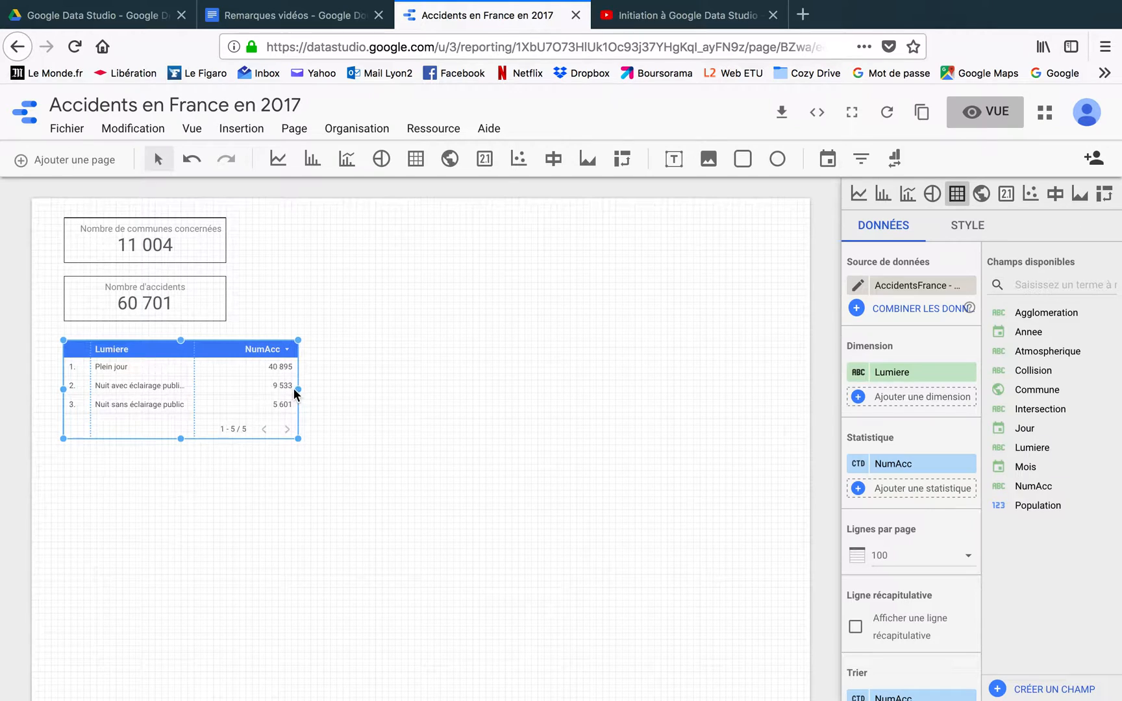
pyautogui.moveTo(180, 440); pyautogui.dragTo(180, 477)
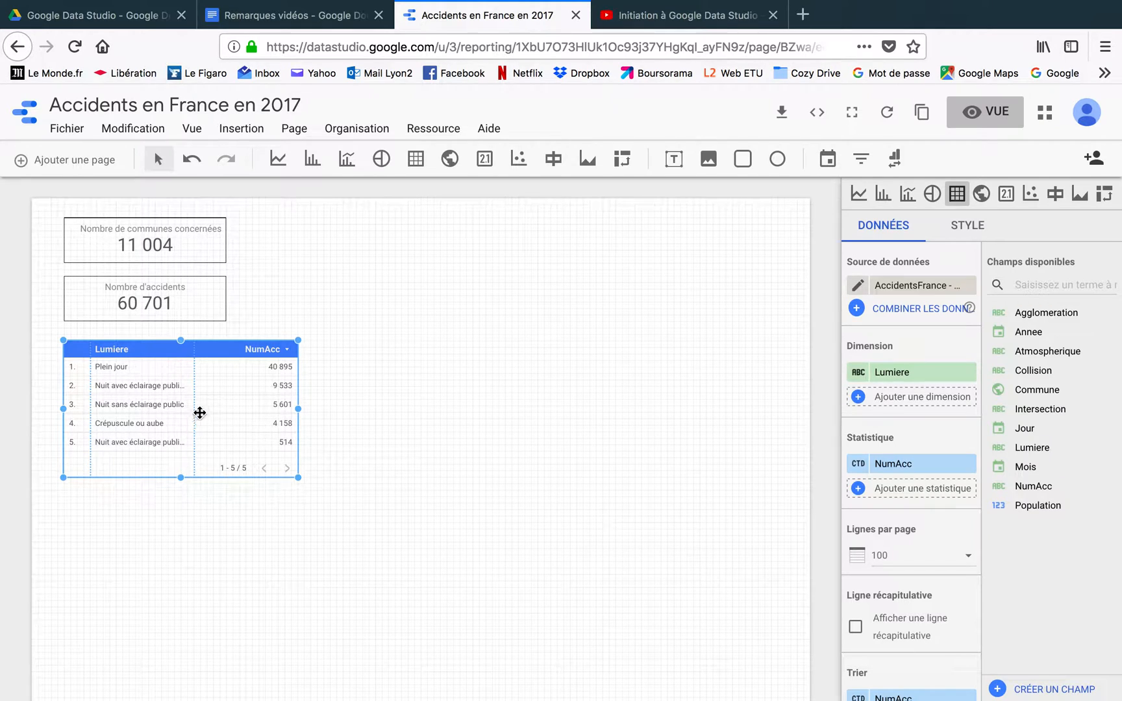
pyautogui.moveTo(195, 380); pyautogui.dragTo(228, 379)
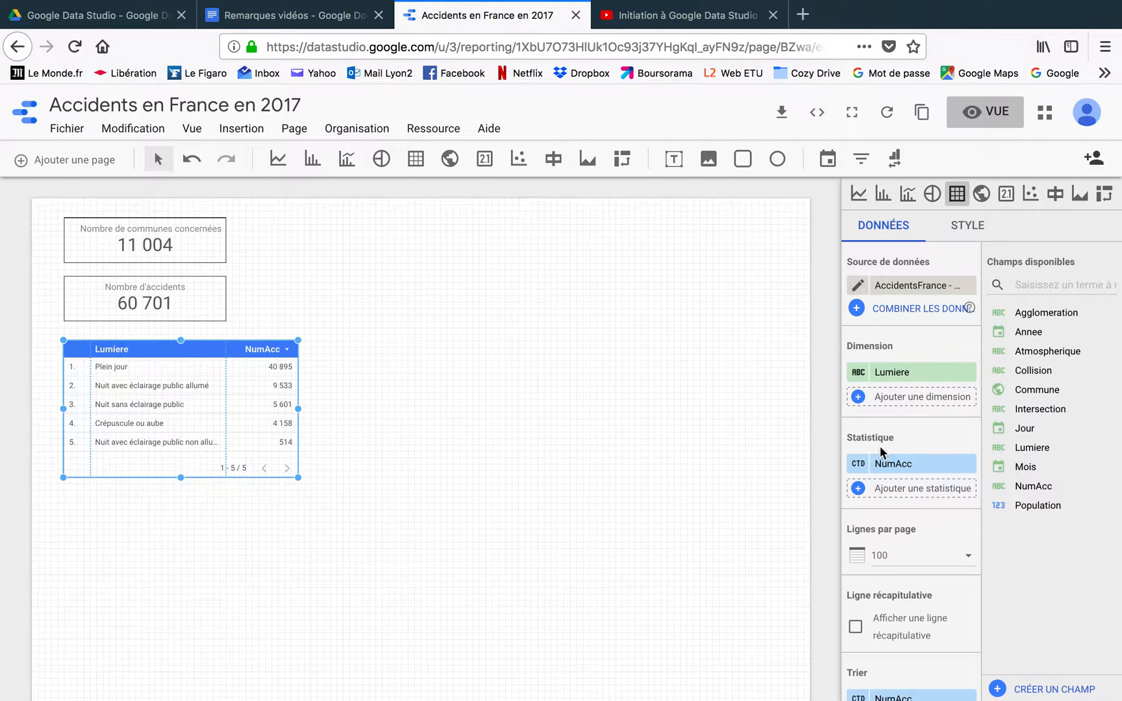
# Hide the table's header and lower the table's top edge slightly
pyautogui.click(972, 232)
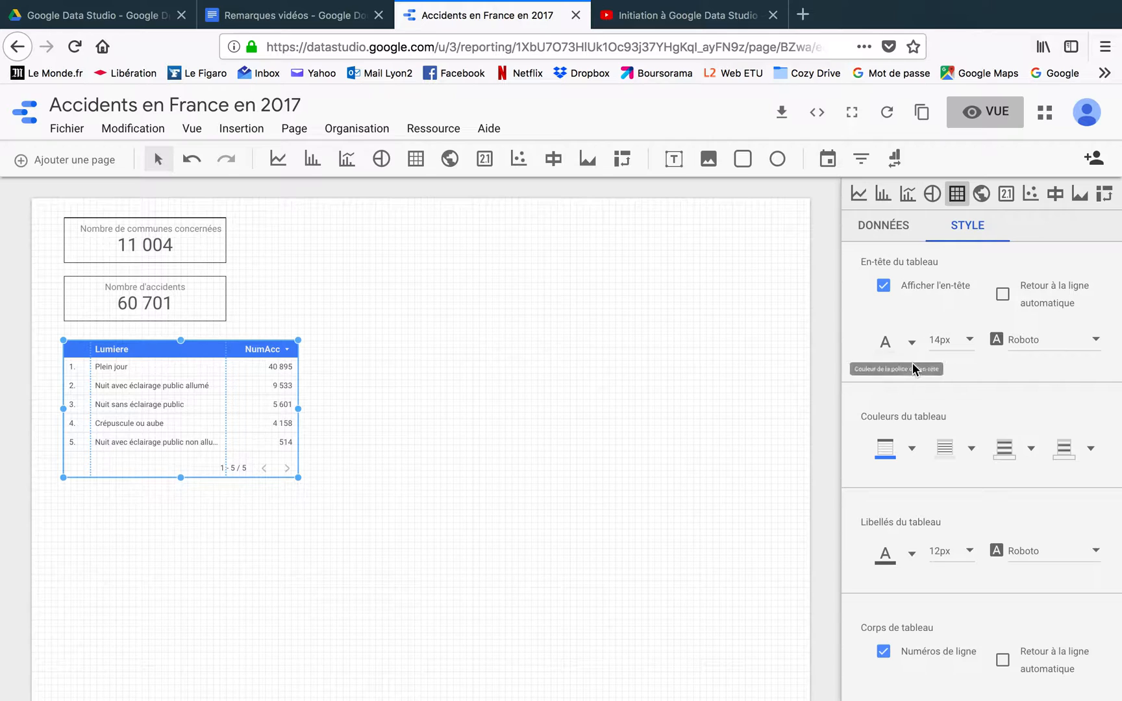
pyautogui.click(884, 288)
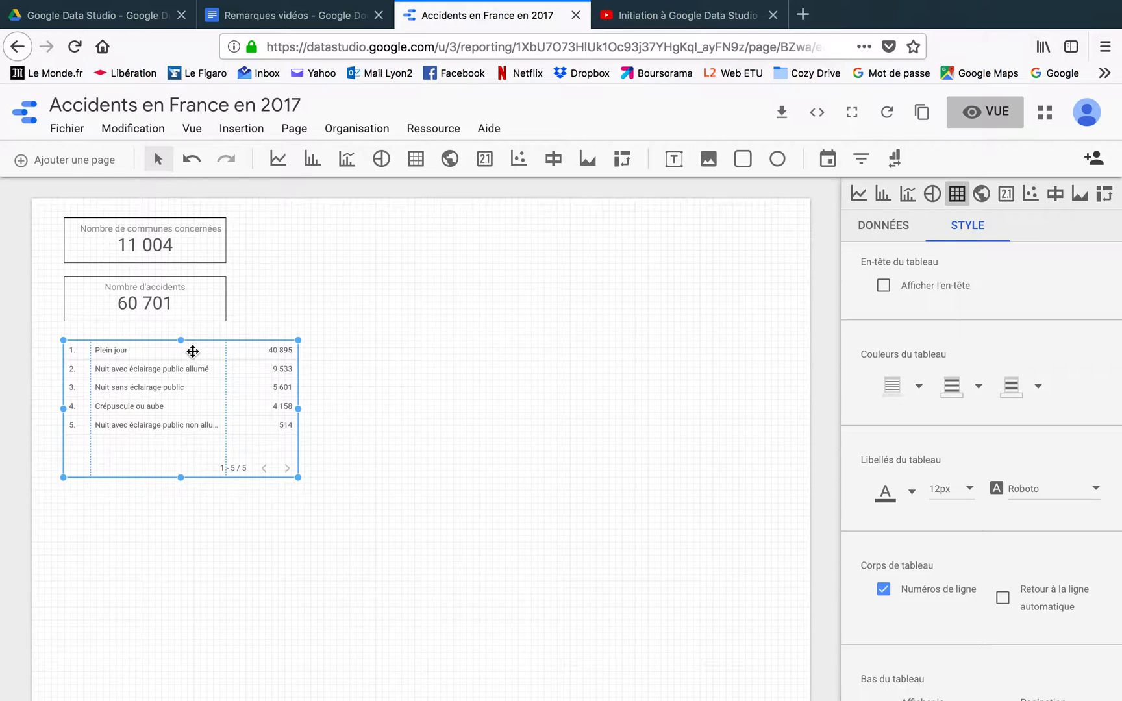
pyautogui.moveTo(180, 341); pyautogui.dragTo(188, 361)
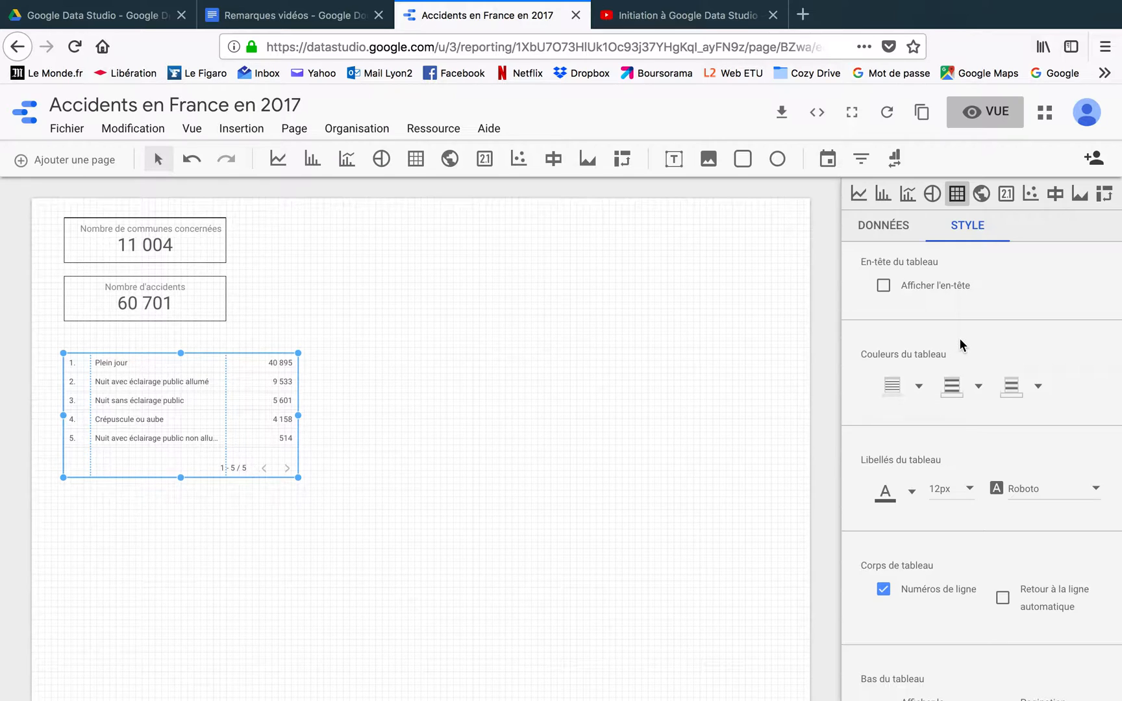
# Hide the table's row numbers and compress the numbers in column 1
pyautogui.scroll(-3, 959, 338)
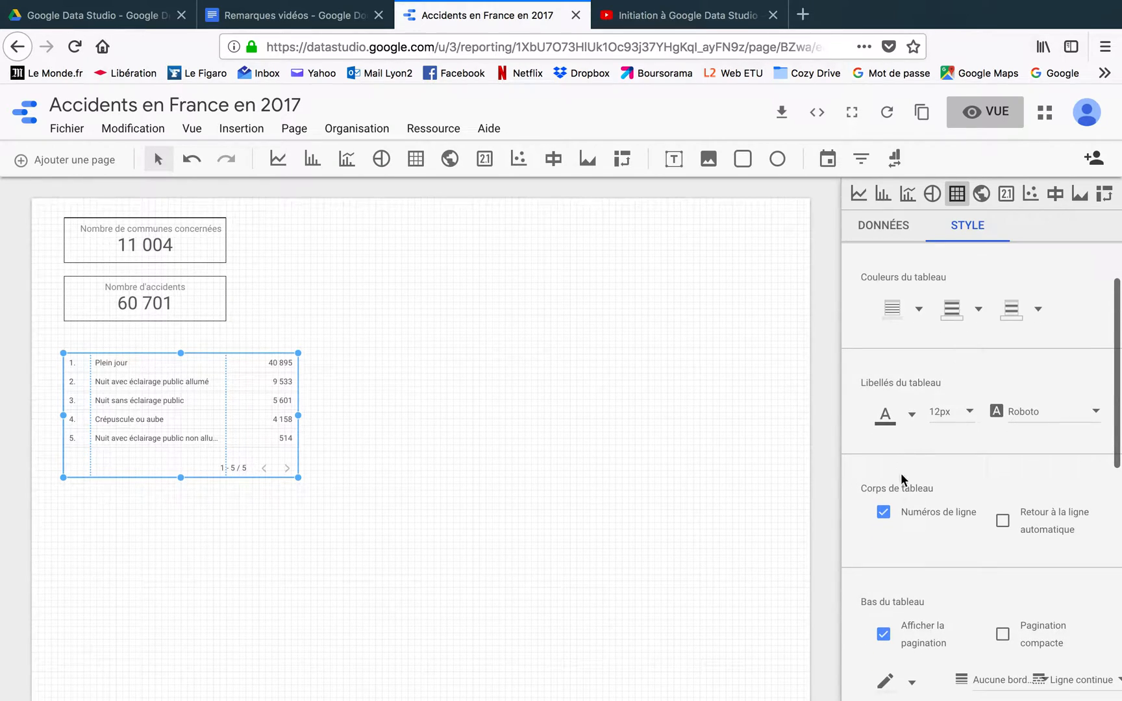
pyautogui.click(884, 513)
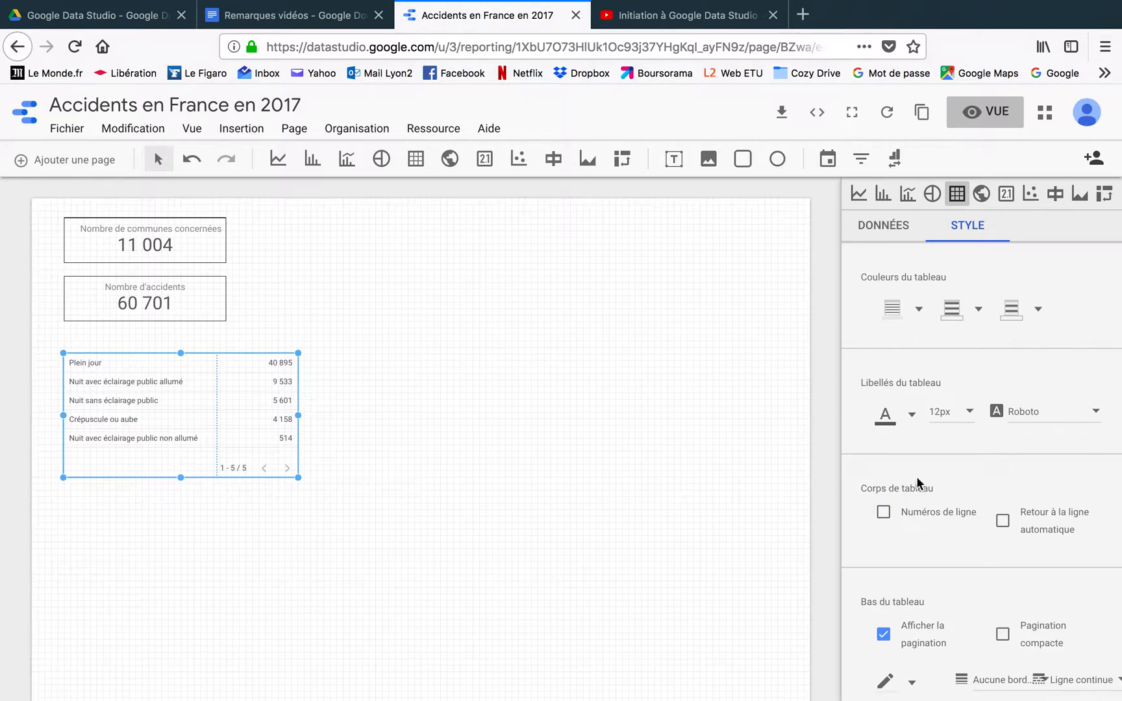
pyautogui.scroll(-5, 938, 480)
pyautogui.scroll(-5, 937, 479)
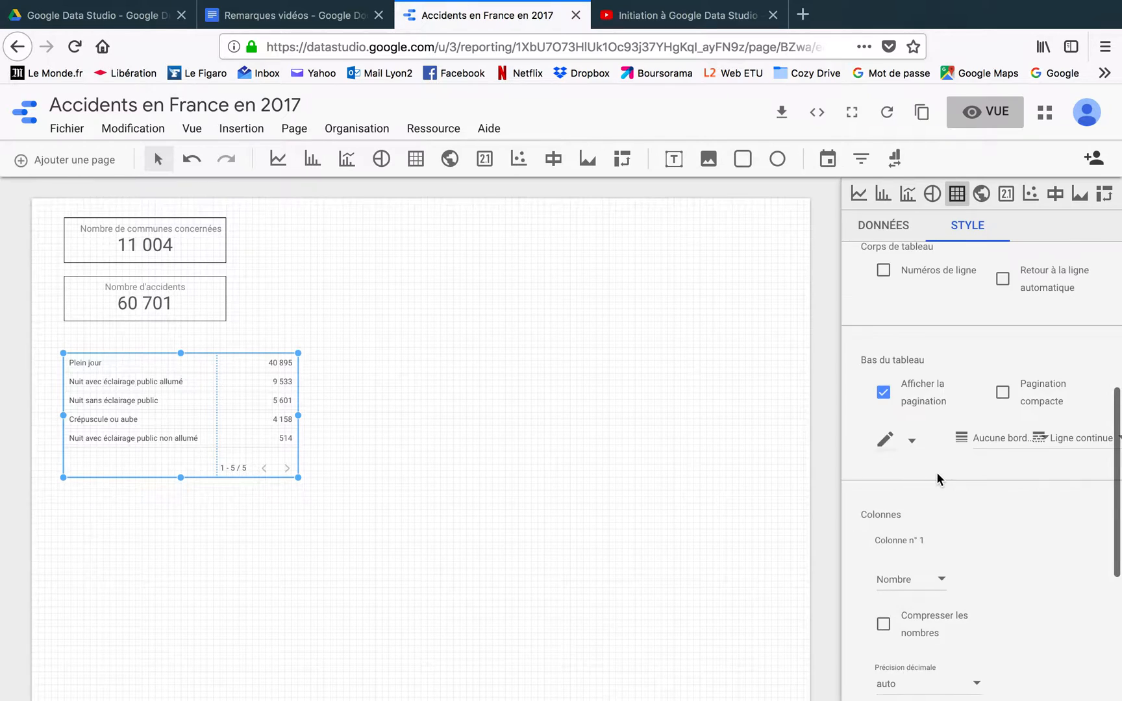
pyautogui.scroll(-1, 937, 479)
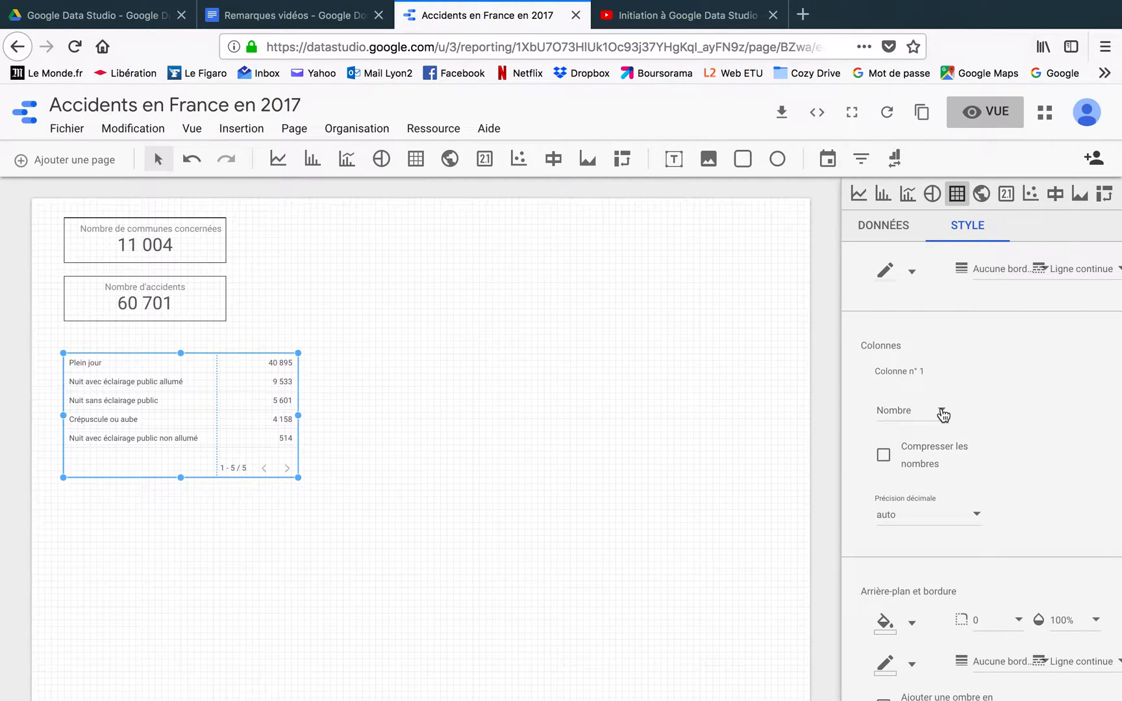
pyautogui.click(884, 457)
# Display column 1 of the table as a density map (Carte de densité) coloured bright red
pyautogui.click(941, 414)
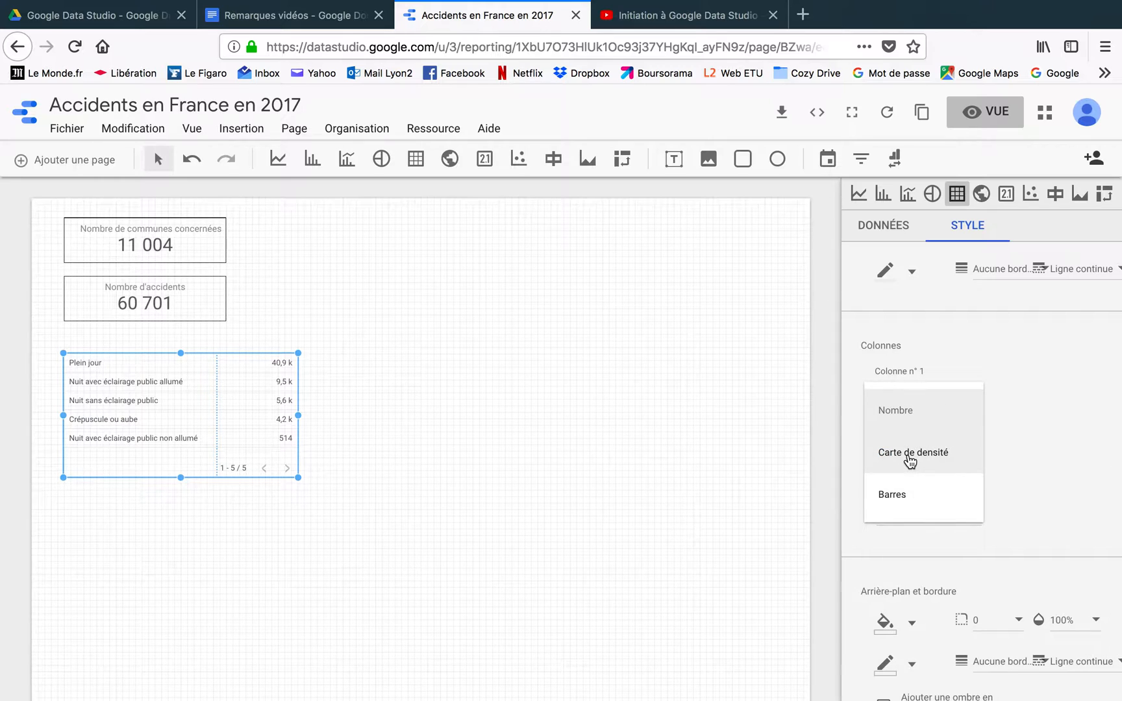
pyautogui.click(910, 455)
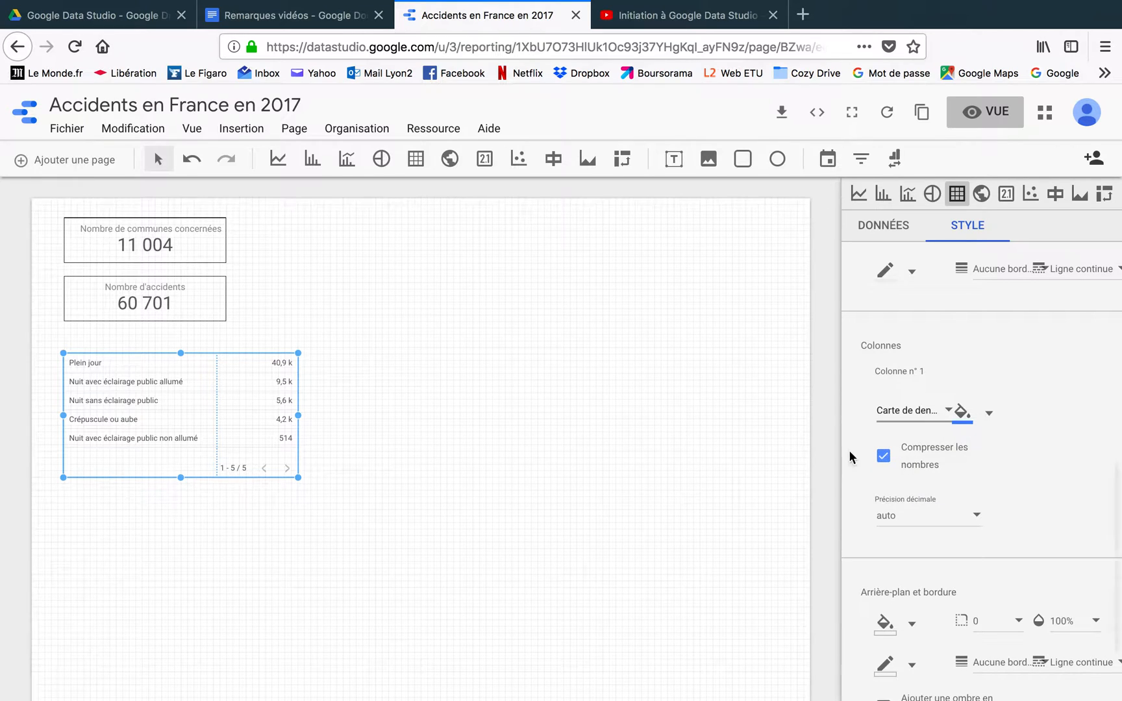
pyautogui.click(989, 416)
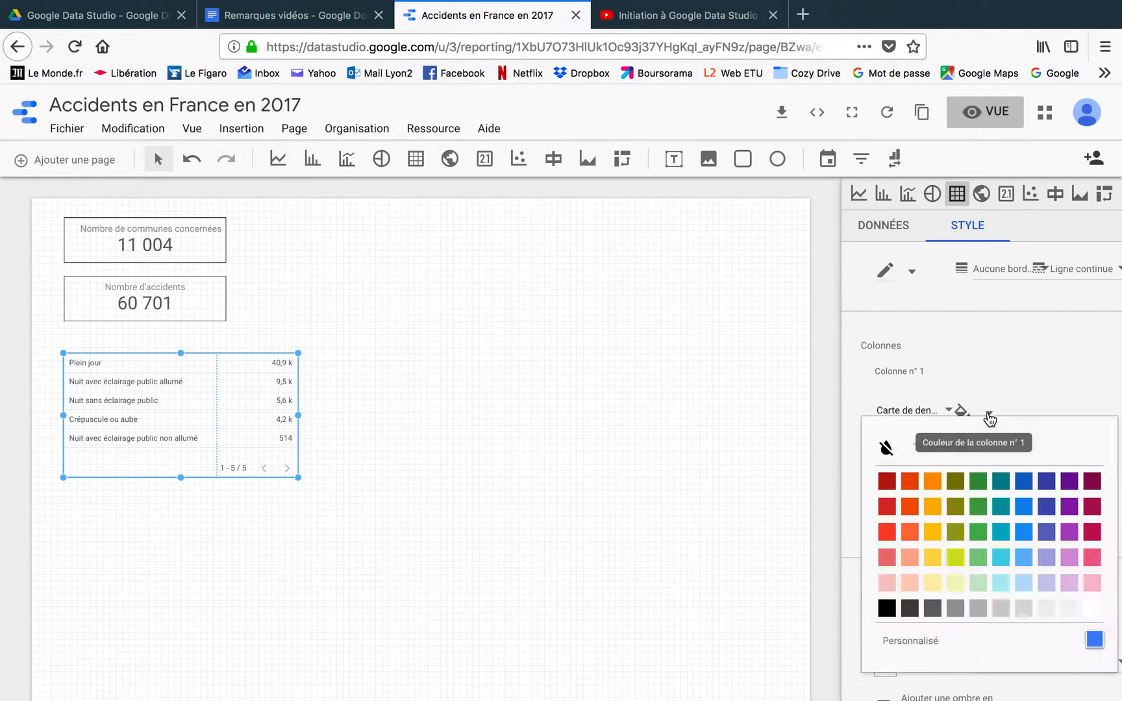
pyautogui.click(885, 532)
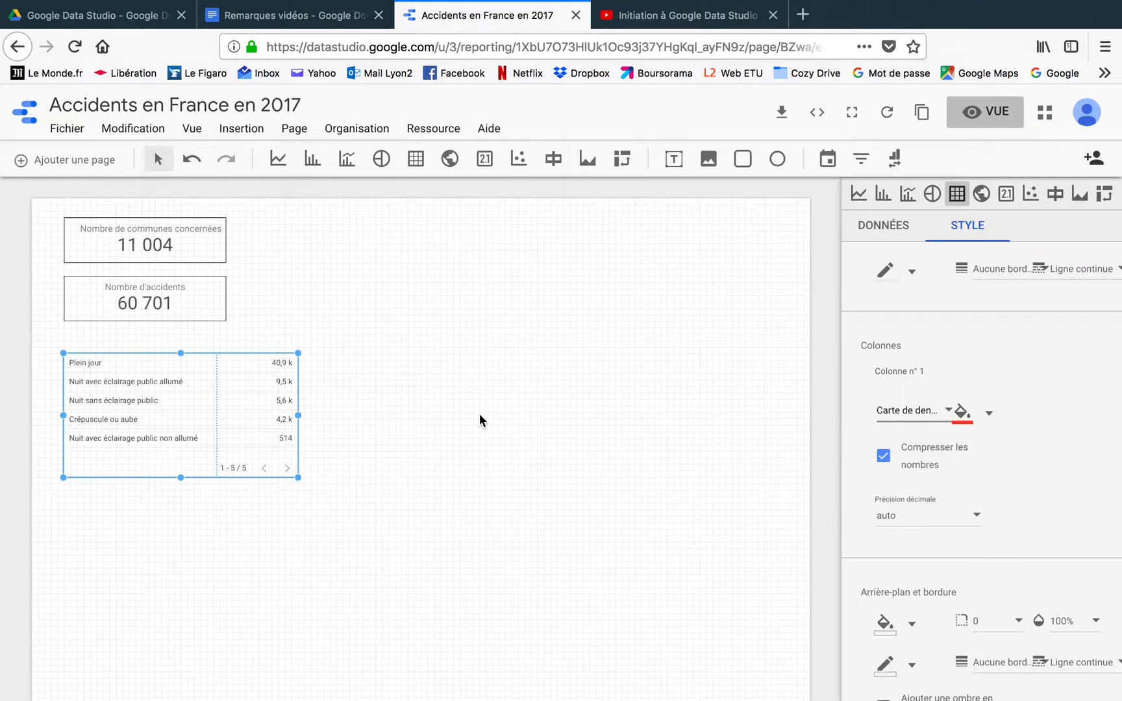
pyautogui.scroll(-3, 1012, 446)
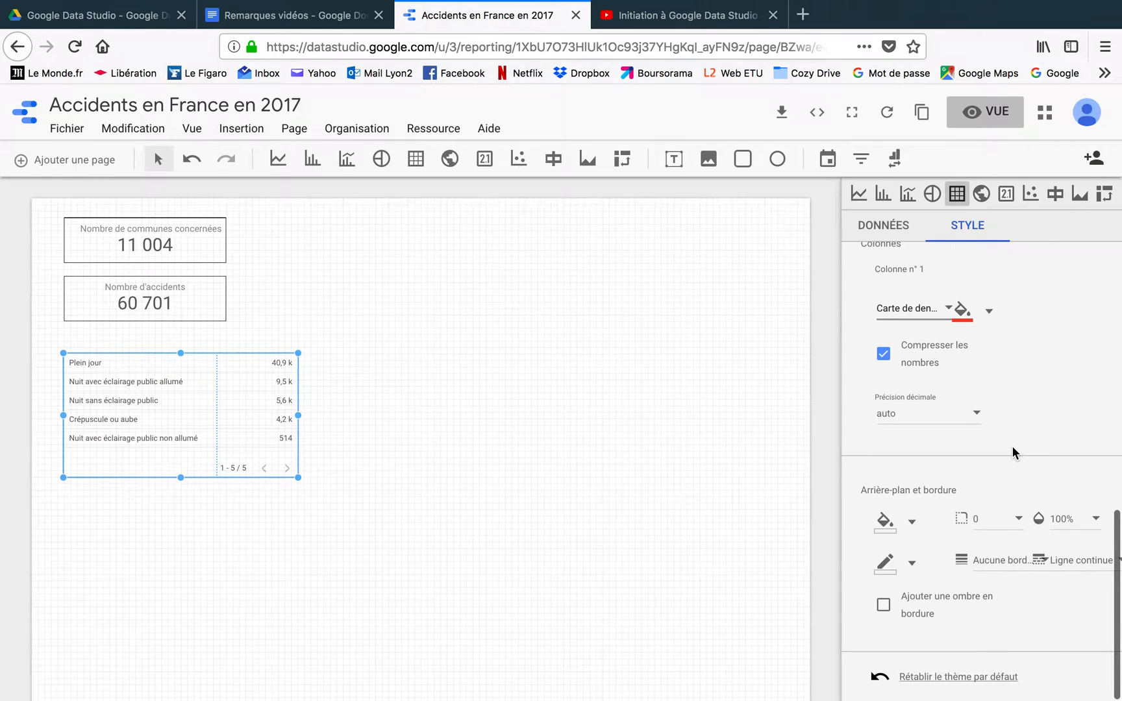
pyautogui.click(522, 381)
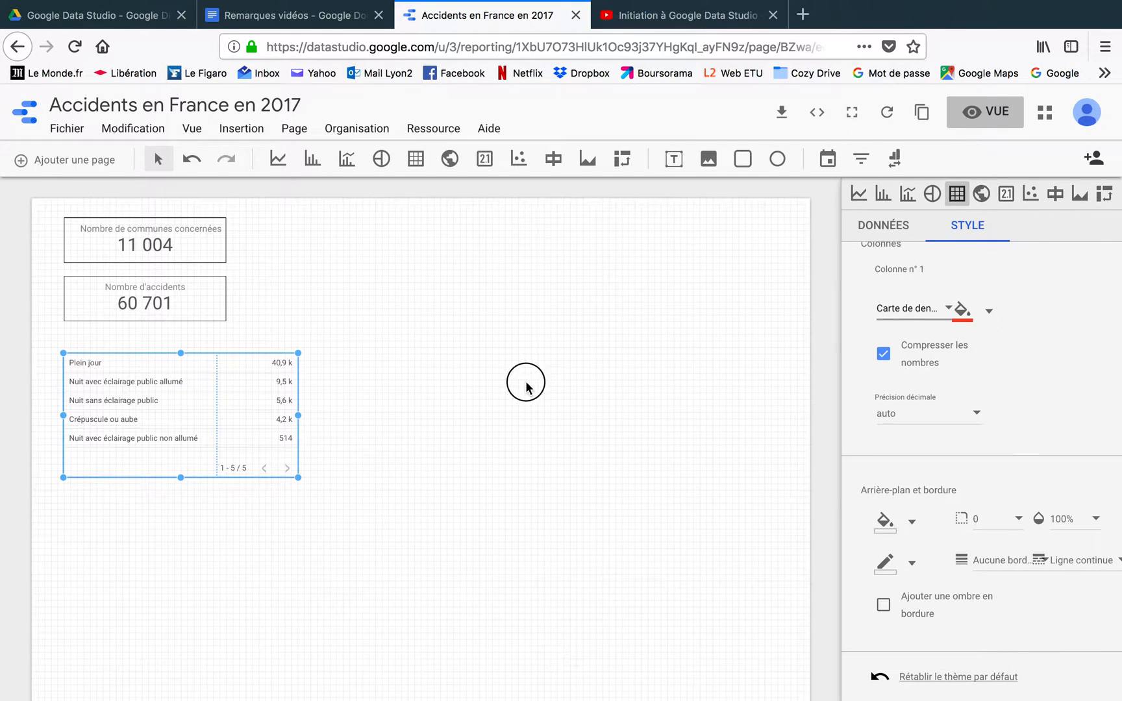
# Preview the report in view mode to check the table, then return to editing with the table selected
pyautogui.click(280, 384)
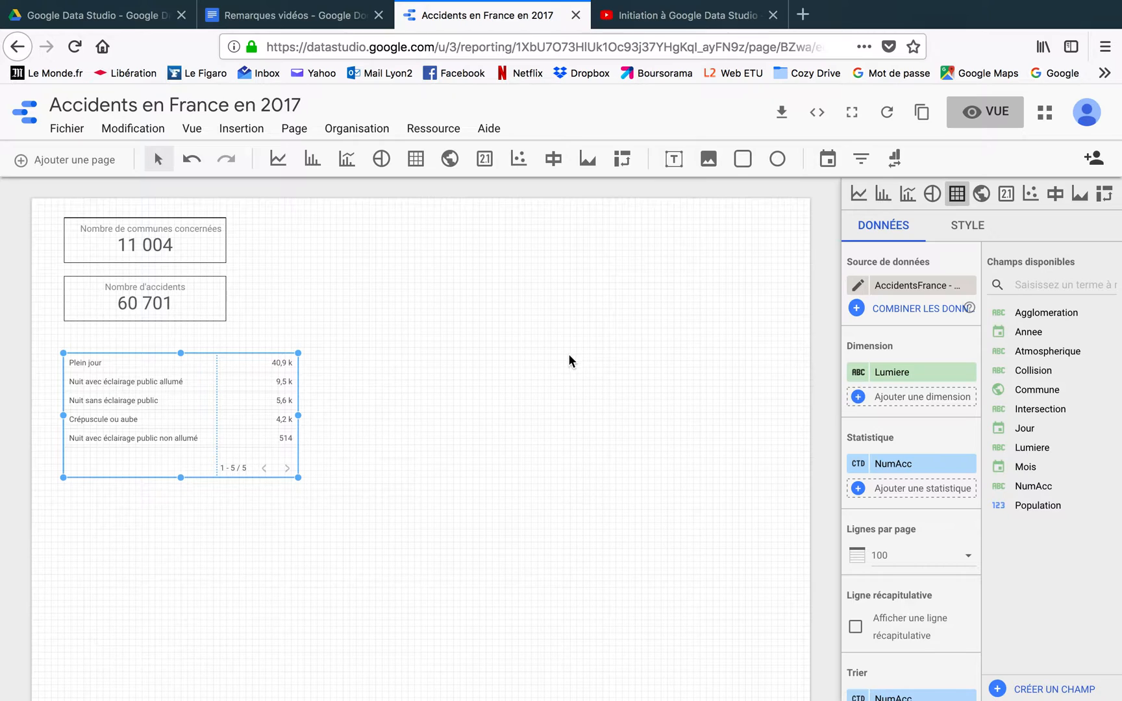
pyautogui.click(990, 117)
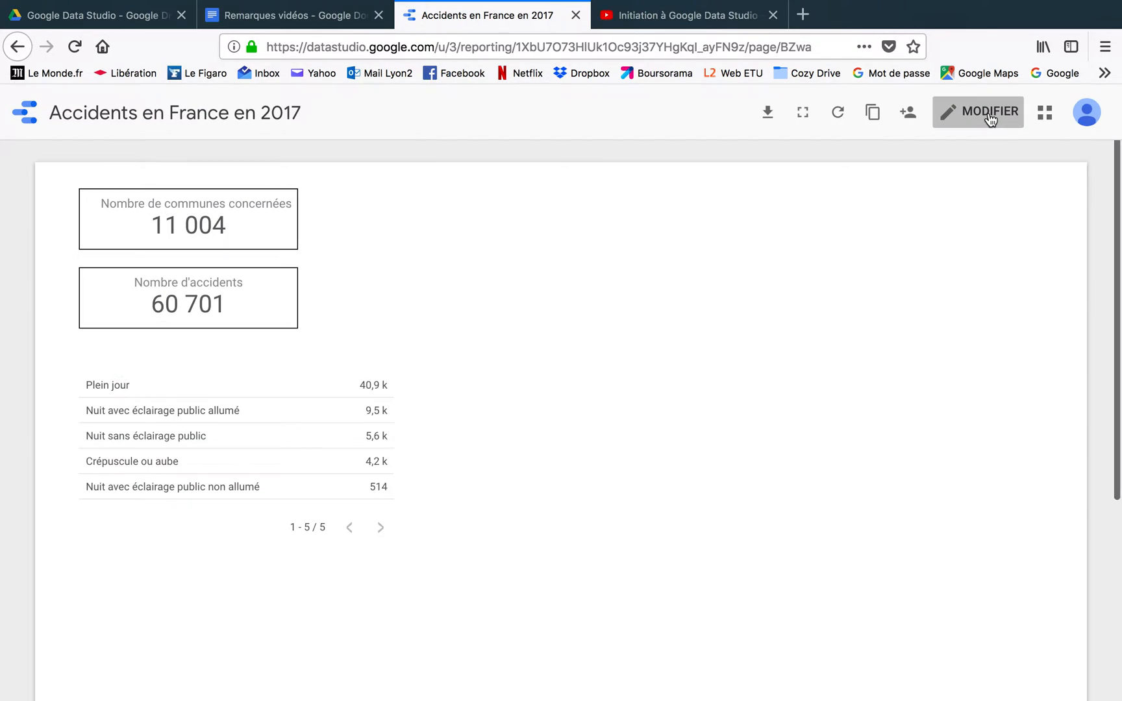
pyautogui.click(990, 117)
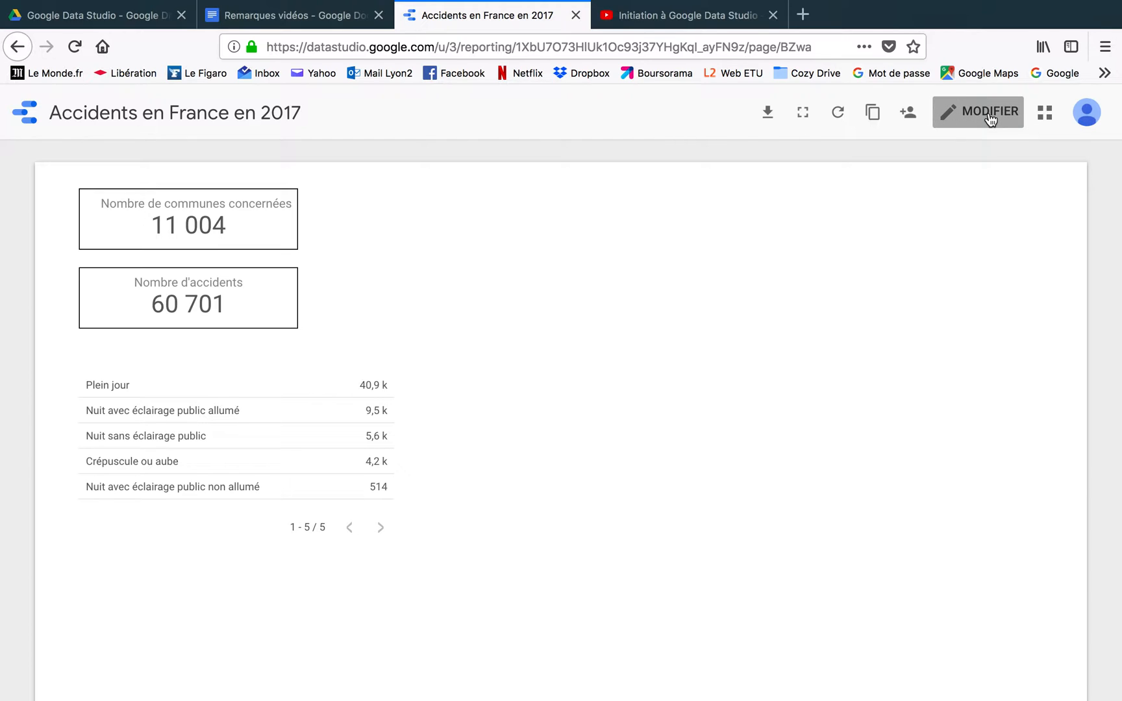
pyautogui.click(260, 389)
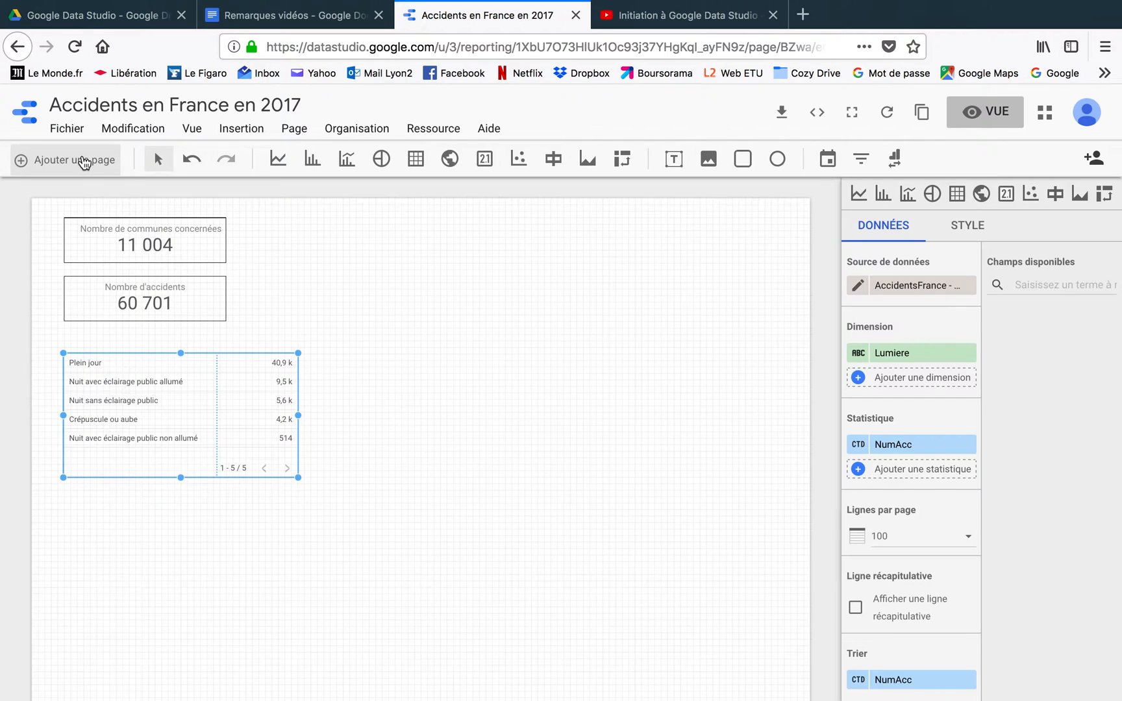
# Go back to the Data Studio home page and reopen the "Accidents en France en 2017" report for editing
pyautogui.click(26, 117)
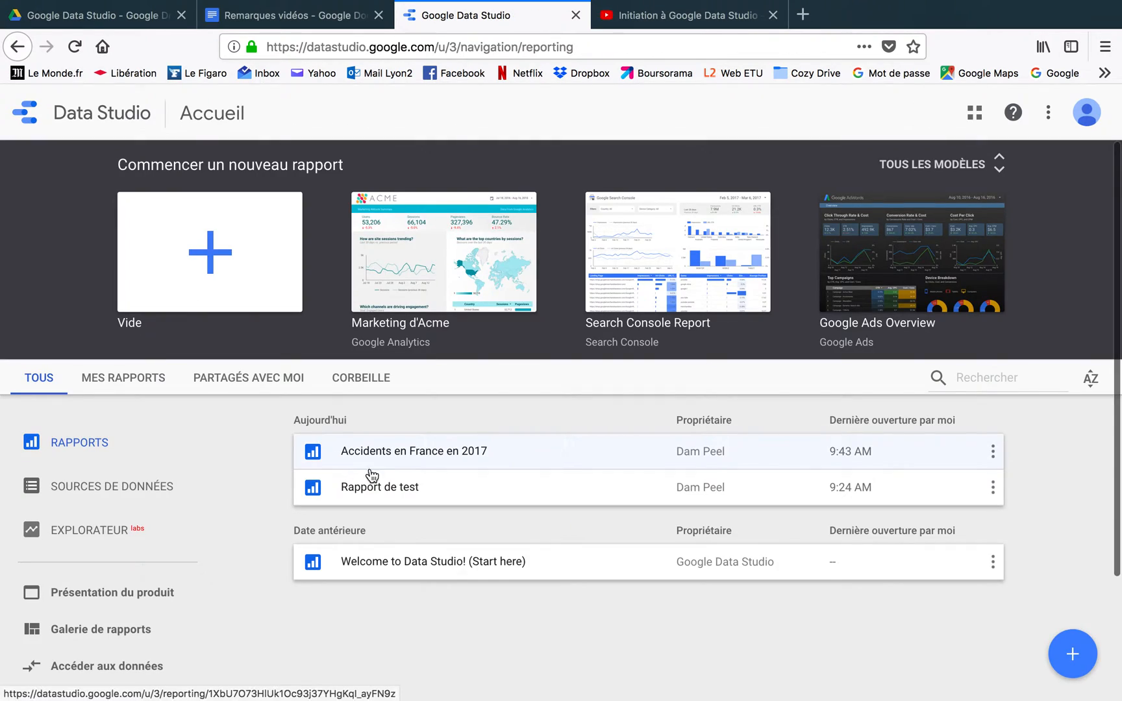
pyautogui.click(401, 453)
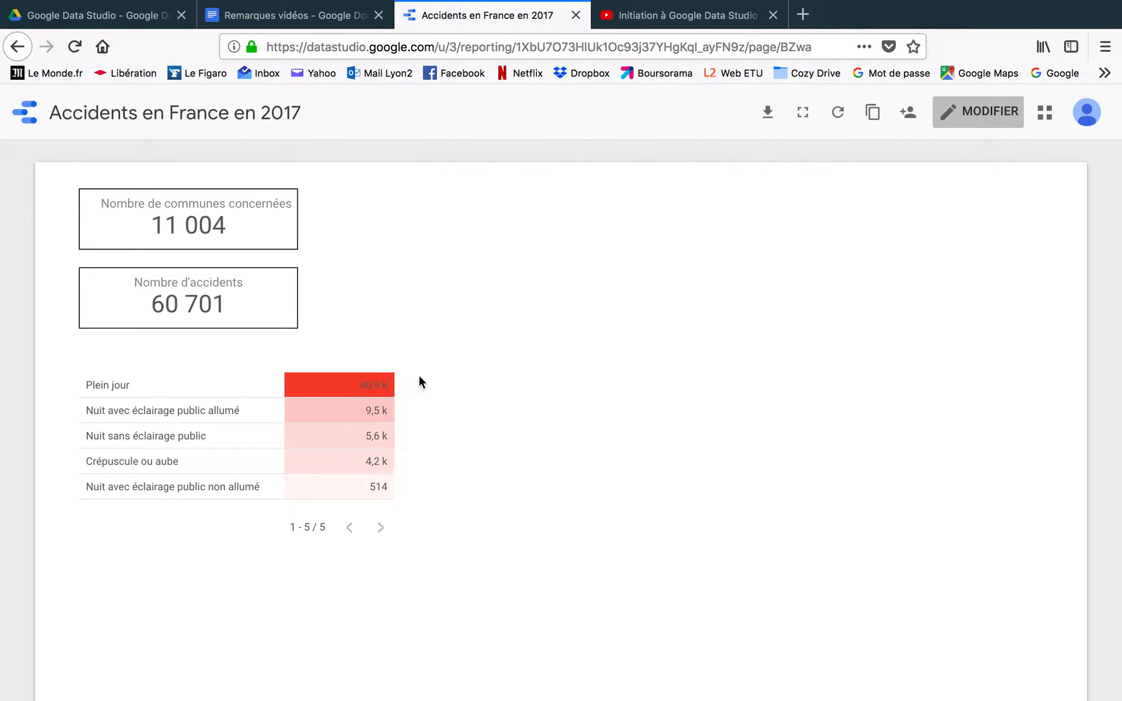
pyautogui.click(986, 126)
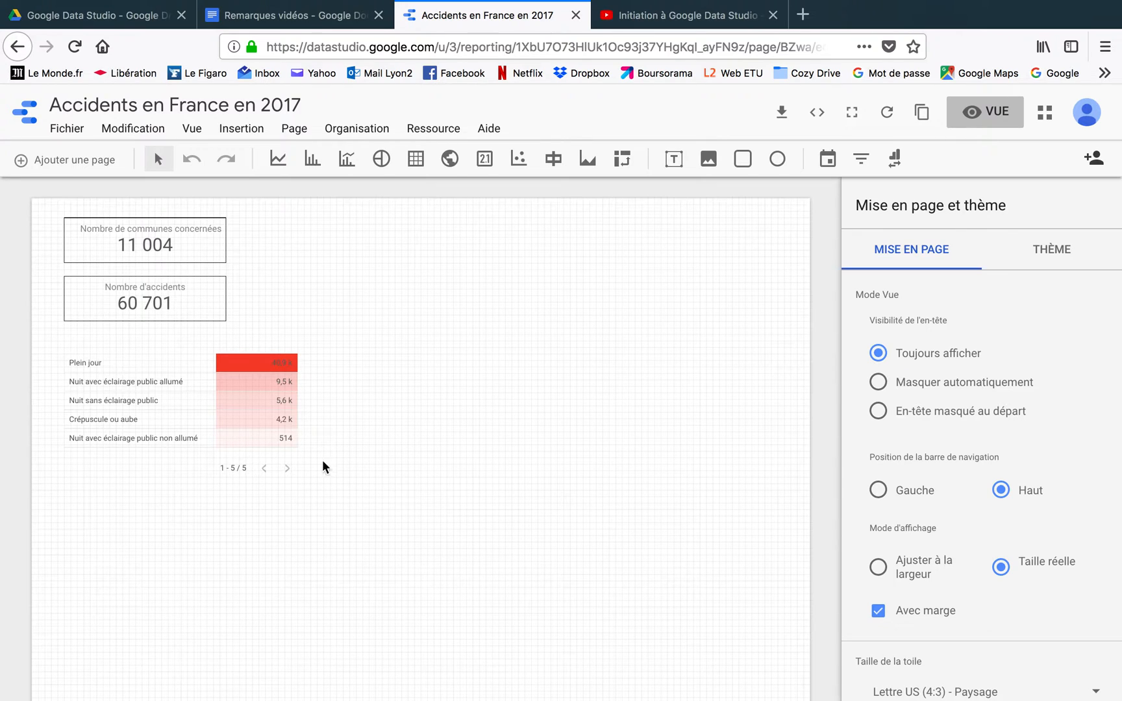
# Hide the pagination at the bottom of the light-level table
pyautogui.click(167, 426)
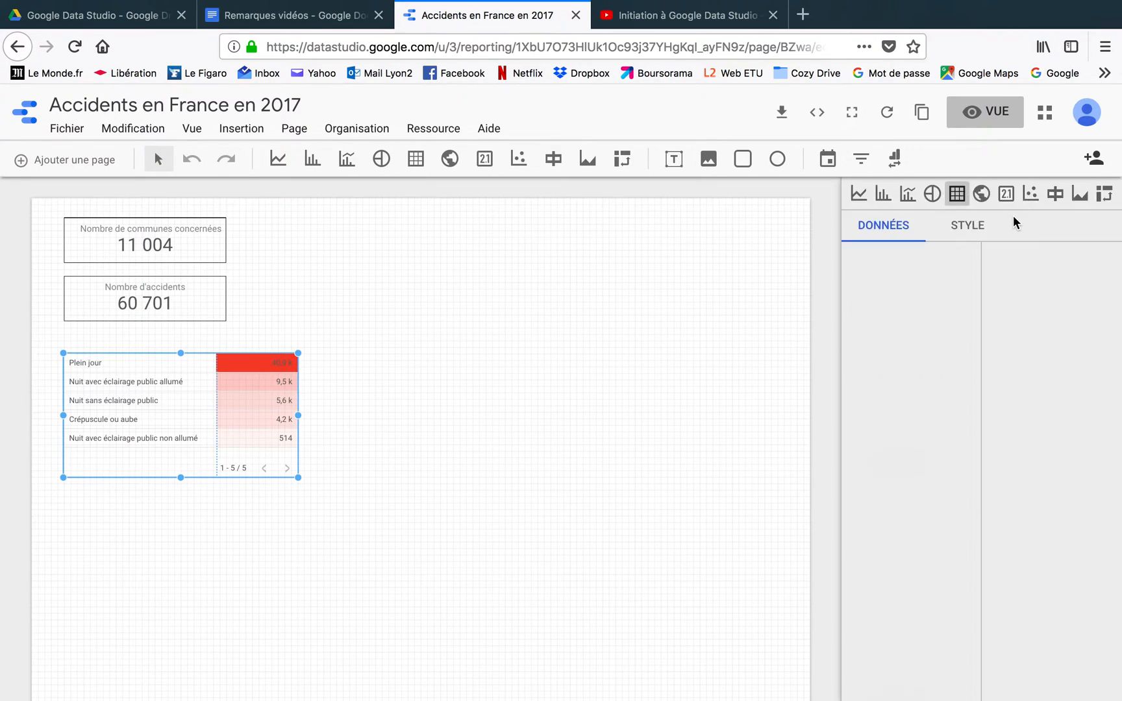
pyautogui.click(966, 226)
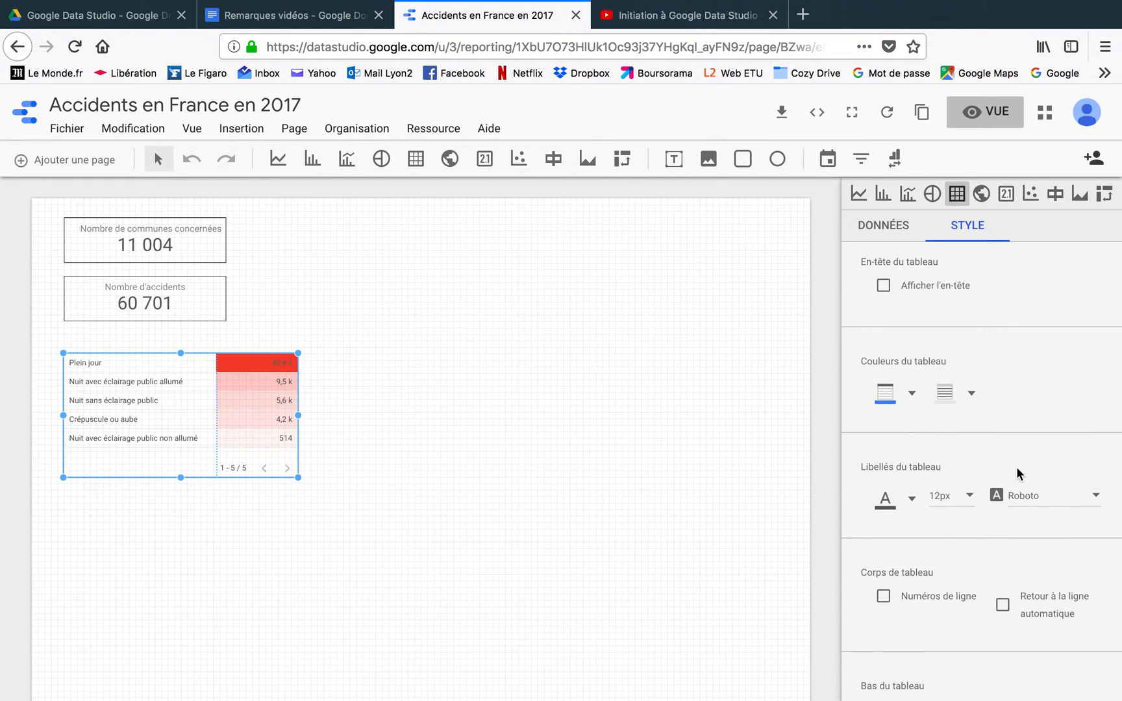
pyautogui.scroll(-3, 1017, 471)
pyautogui.scroll(-1, 1016, 470)
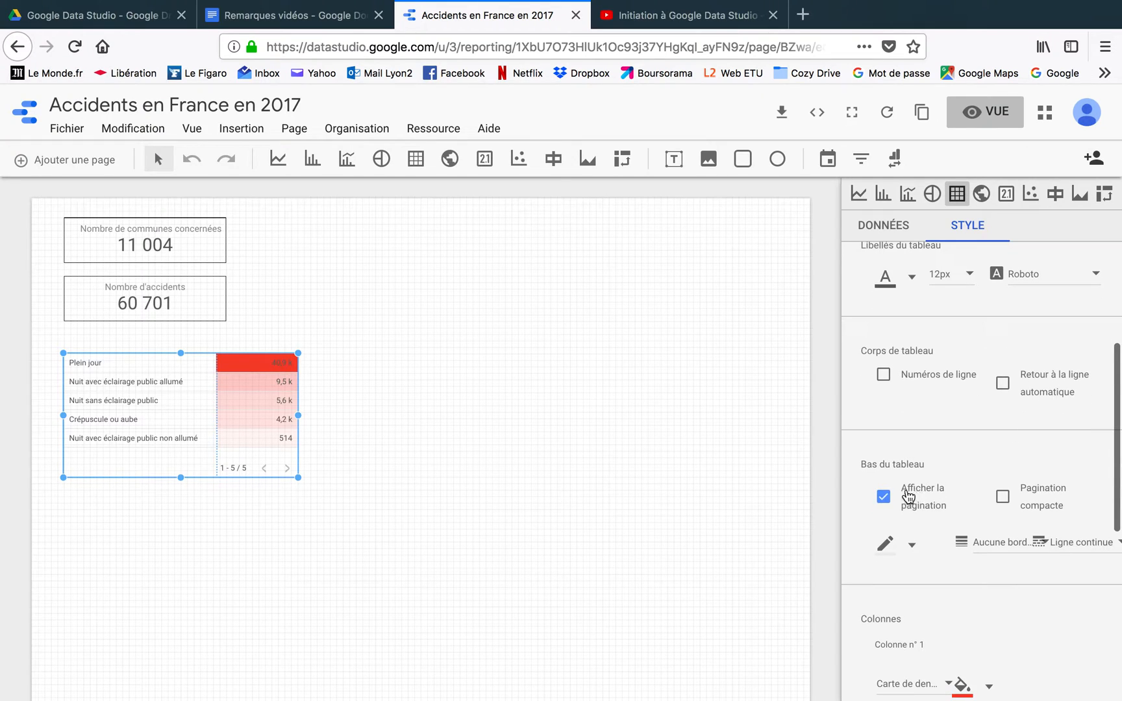
pyautogui.click(884, 497)
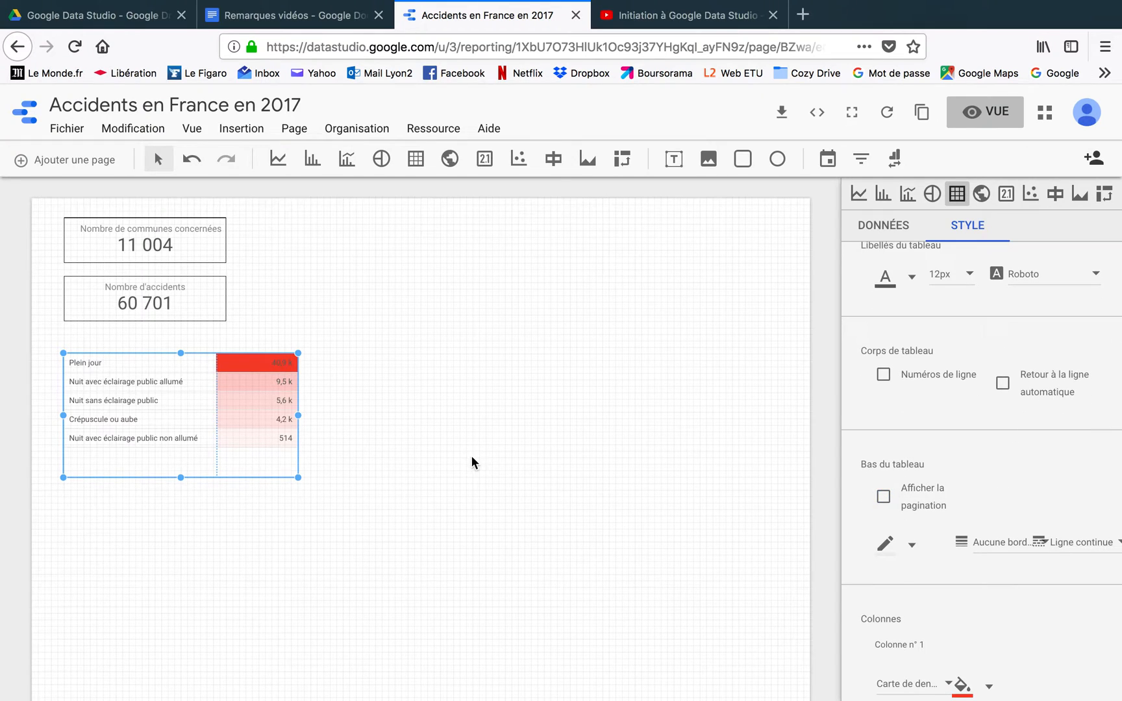
# Shorten the light-level table so that its frame ends just below the last row
pyautogui.rightClick(183, 468)
pyautogui.click(174, 465)
pyautogui.moveTo(178, 478); pyautogui.dragTo(182, 453)
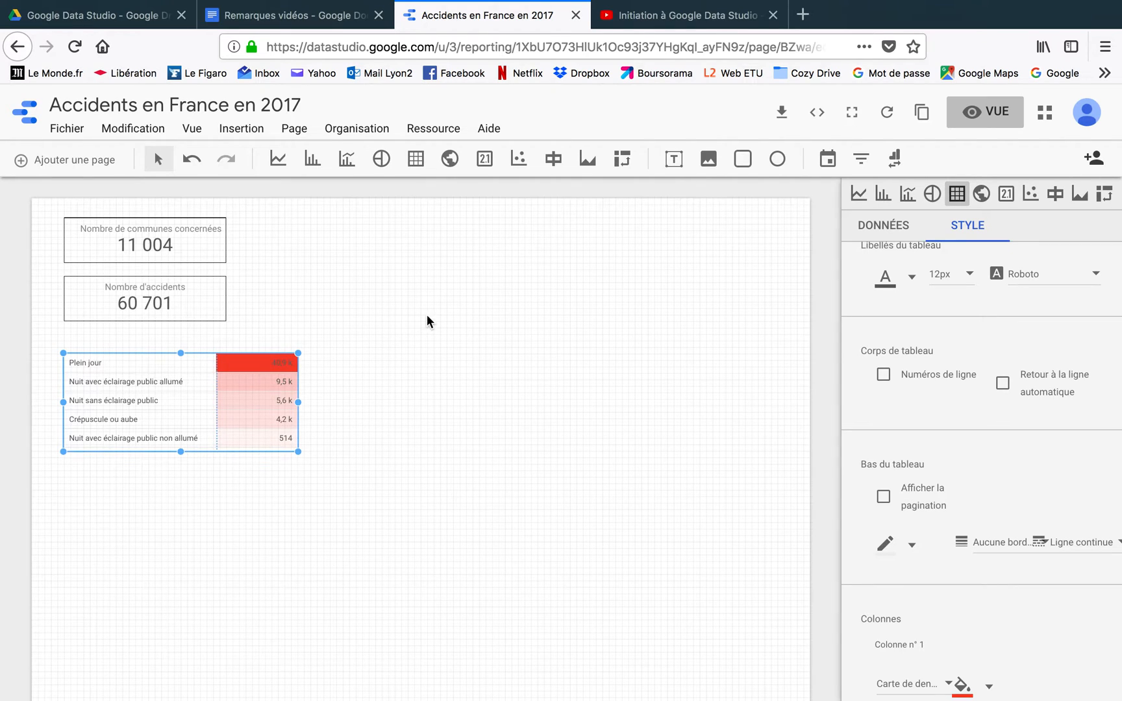
pyautogui.click(526, 273)
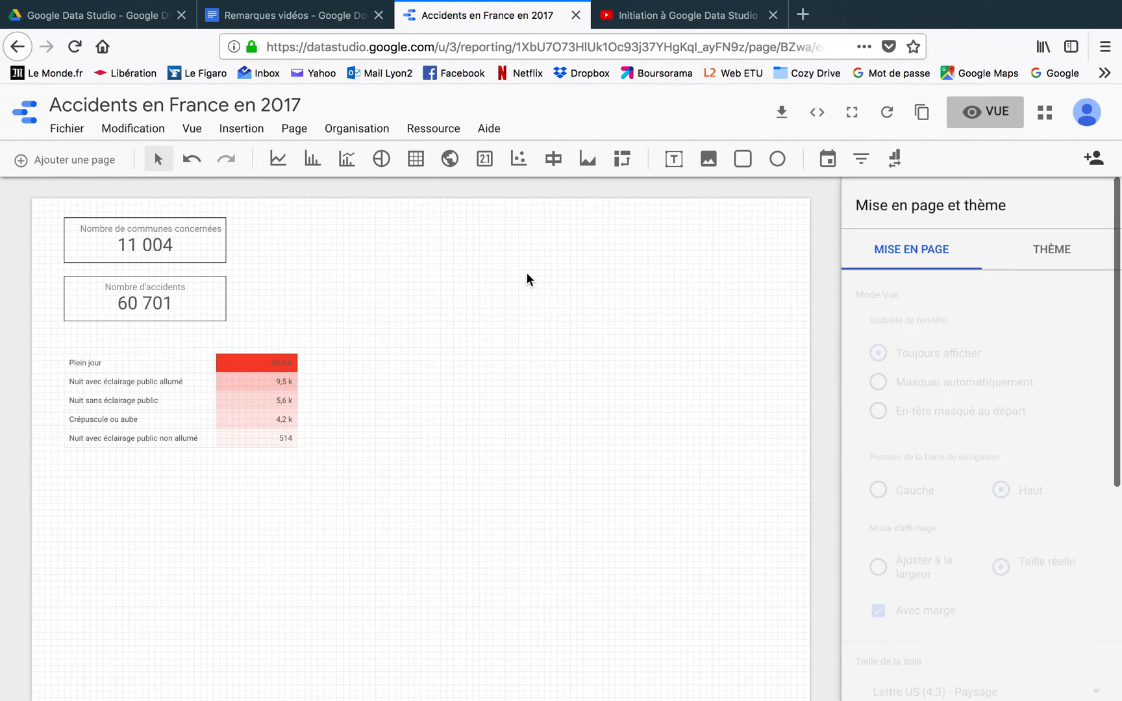
# Add a text box between the accidents scorecard and the table, reading "Conditions de luminosité"
pyautogui.click(676, 163)
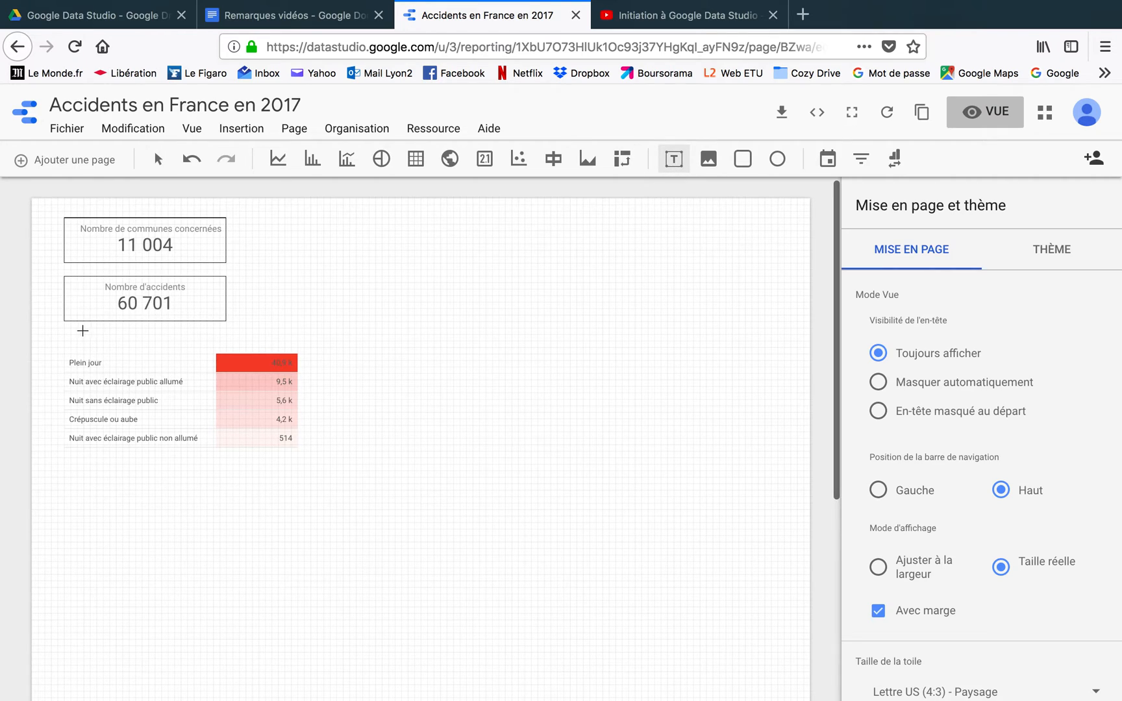
pyautogui.moveTo(69, 327); pyautogui.dragTo(233, 348)
pyautogui.click(142, 350)
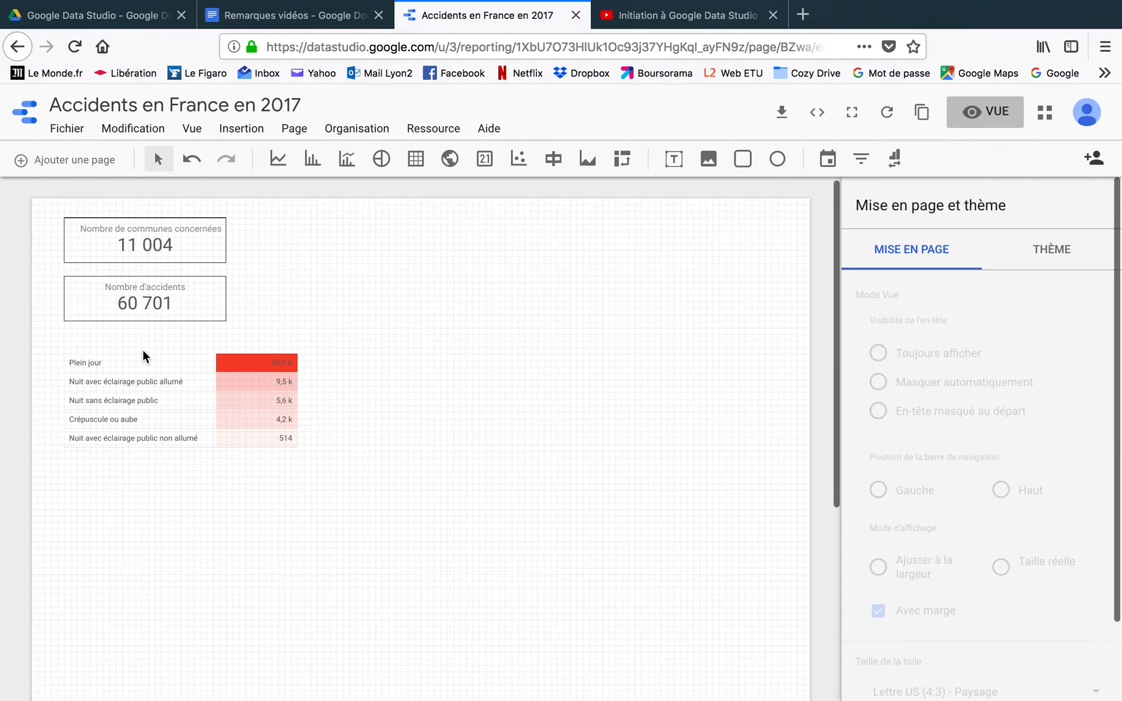
pyautogui.click(81, 333)
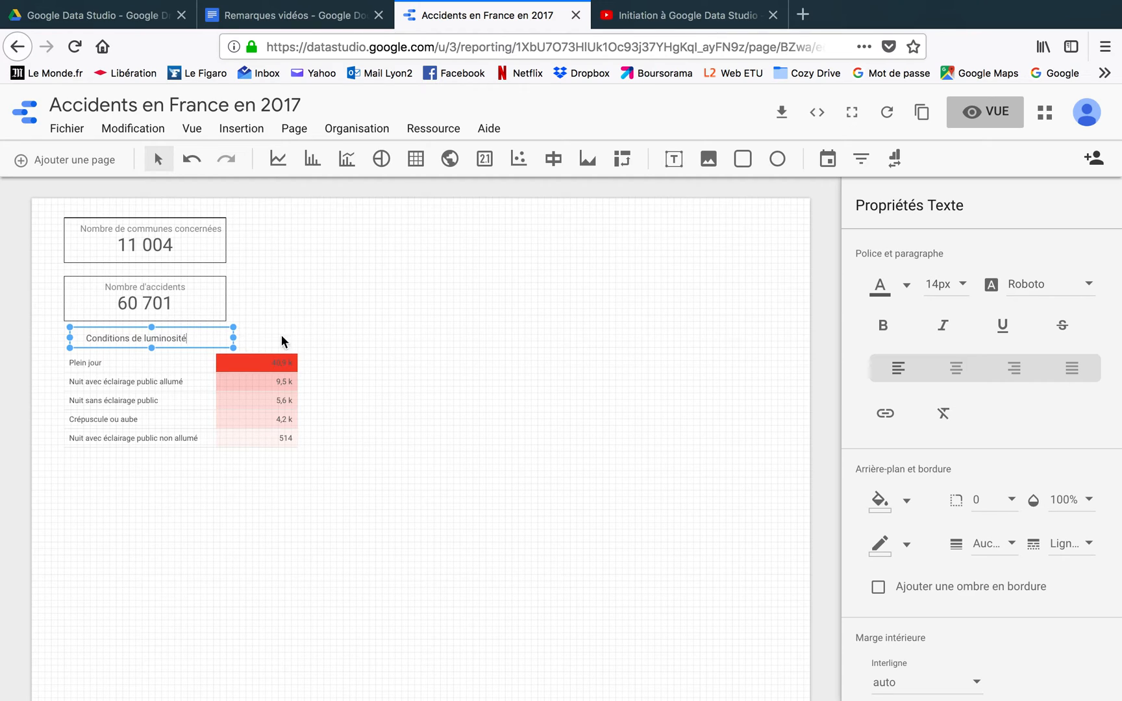
# Shift the "Conditions de luminosité" title leftwards so its text lines up with the table's row labels
pyautogui.doubleClick(215, 340)
pyautogui.click(254, 347)
pyautogui.moveTo(141, 342); pyautogui.dragTo(123, 345)
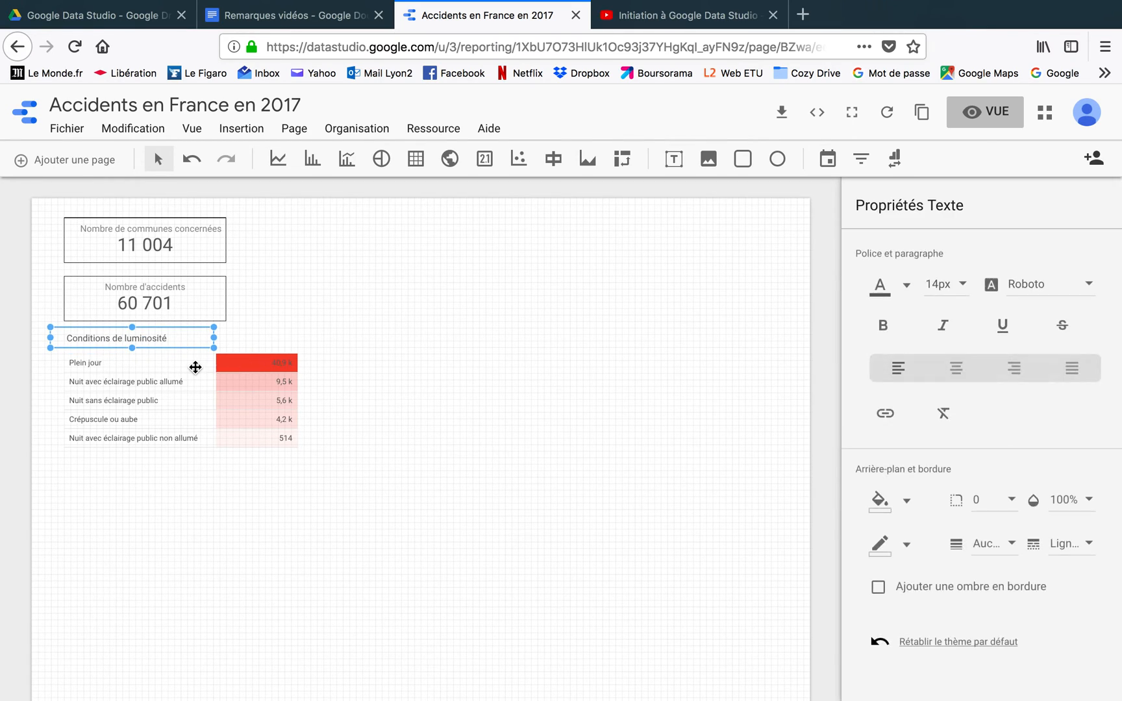
pyautogui.click(216, 494)
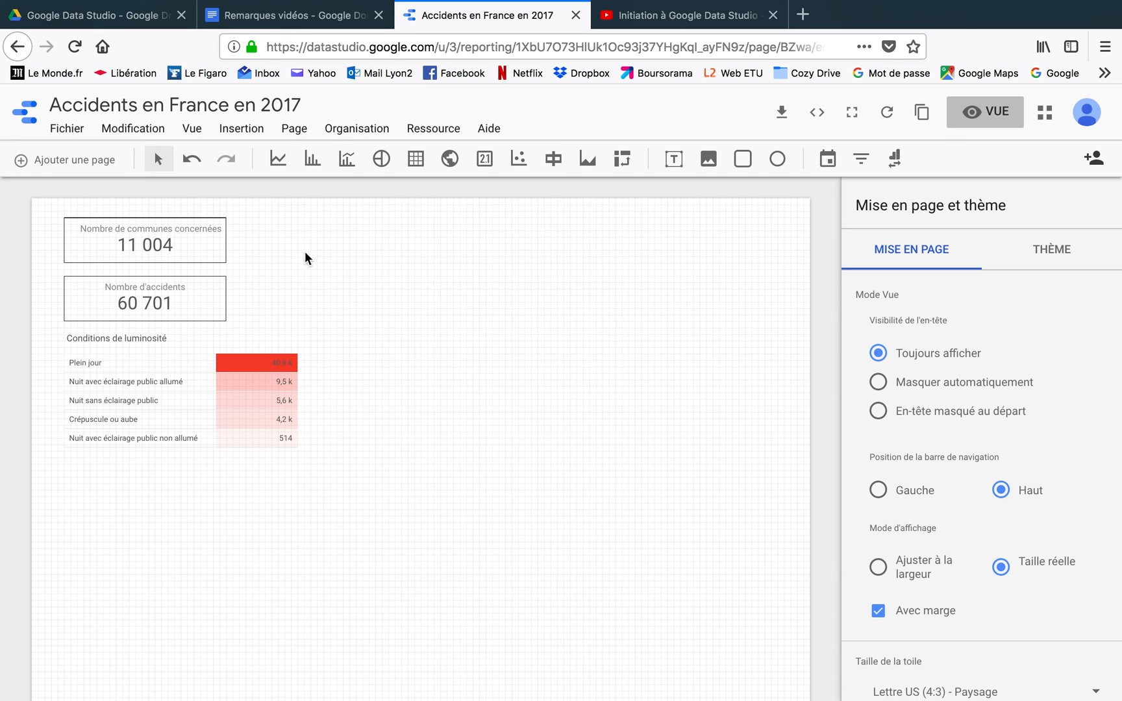
# Switch to the "TD - Initiation à Google Data Studio" document and read the Exercice 4 instructions on the pie chart
pyautogui.hotkey('ctrl', 'Left')
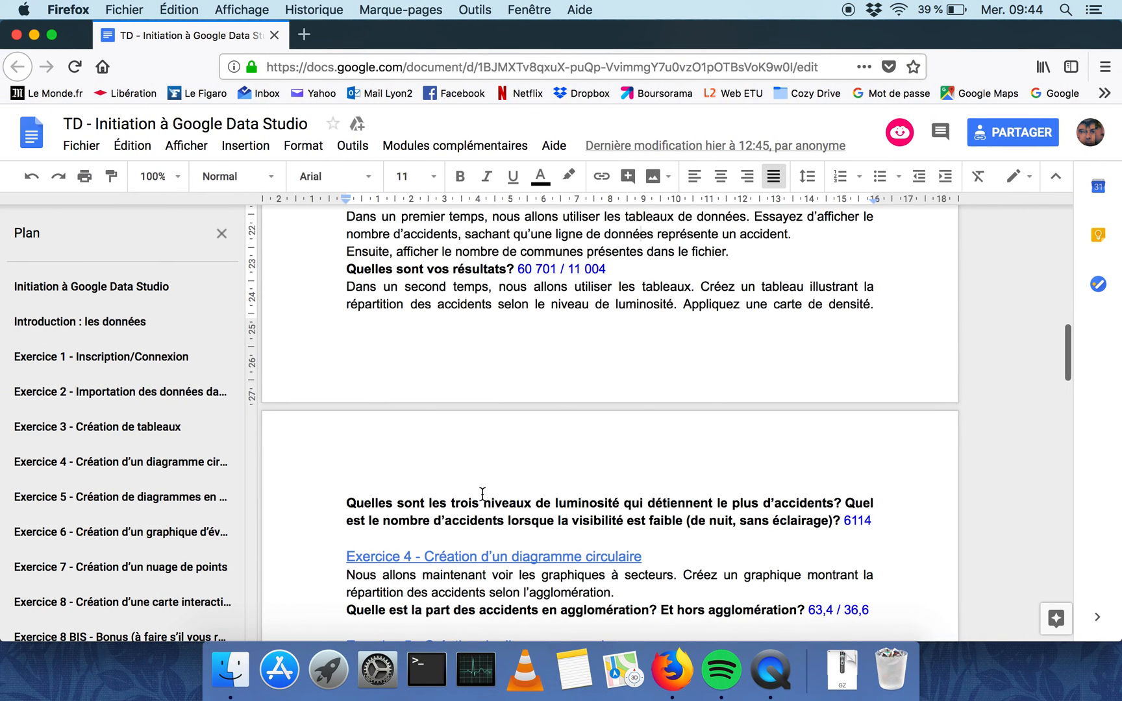
pyautogui.scroll(-1, 483, 494)
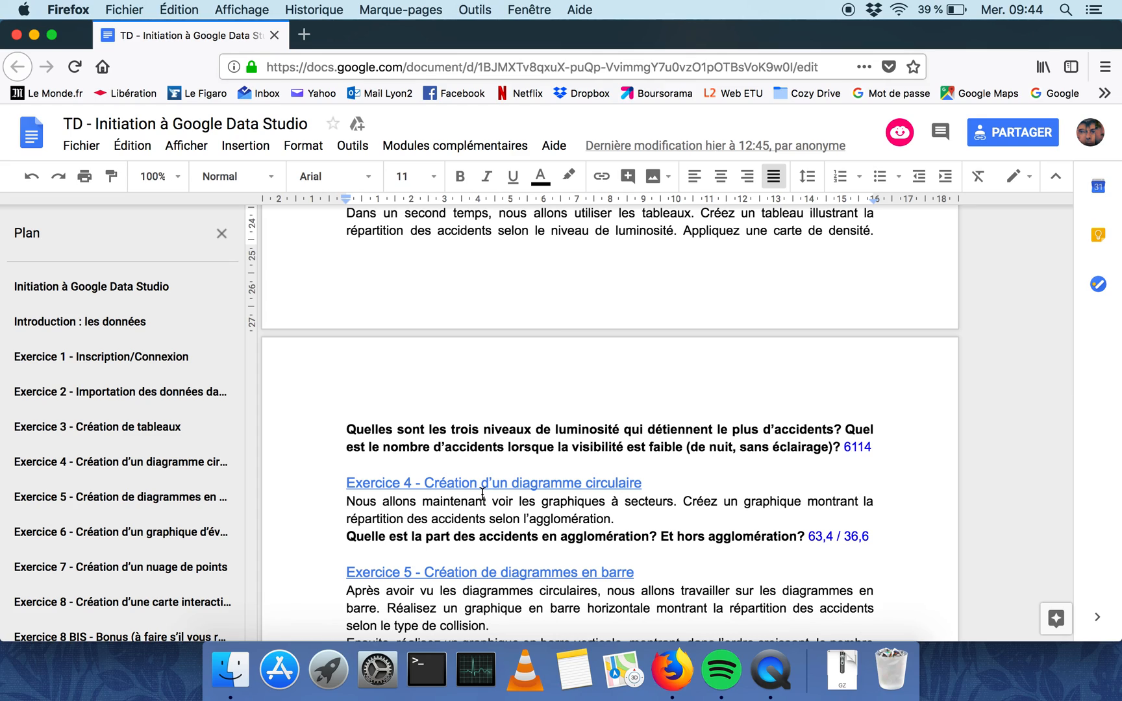